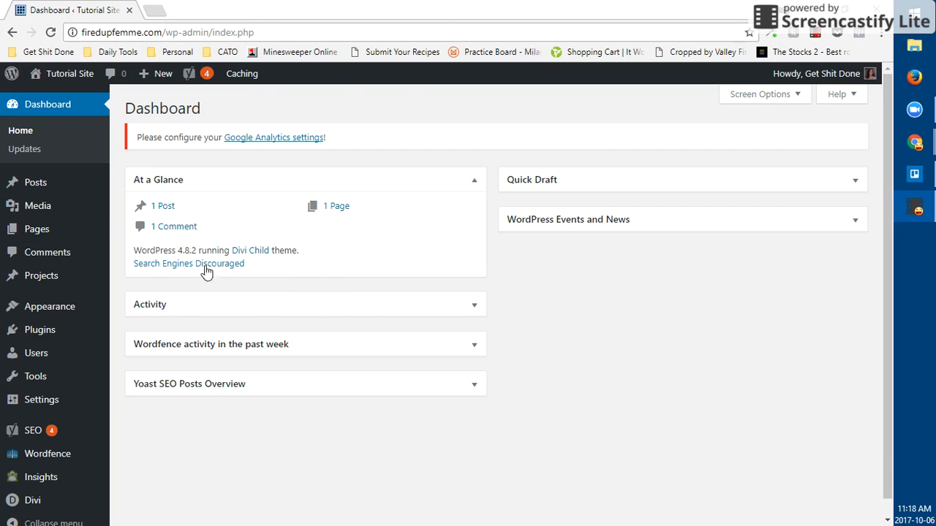
Open the theme customizer for the site.
mouse_move(79, 182)
mouse_move(50, 310)
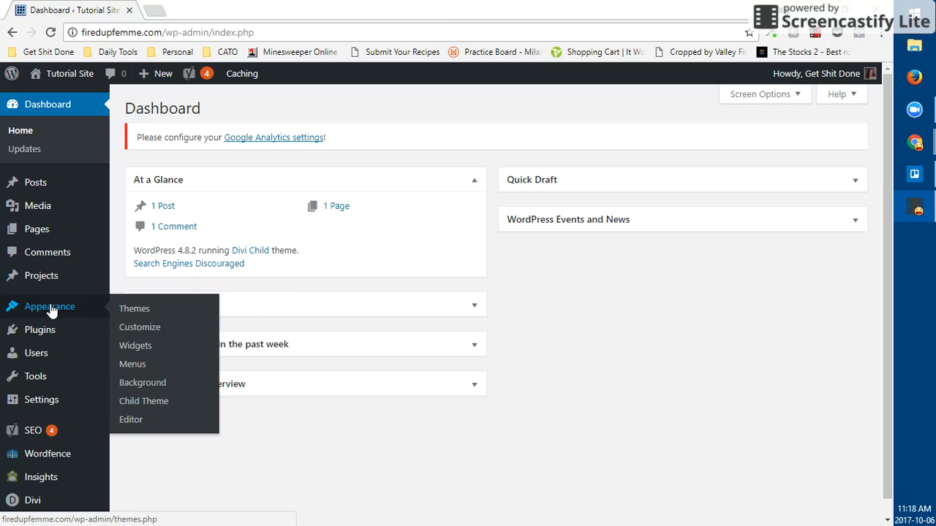
left_click(133, 328)
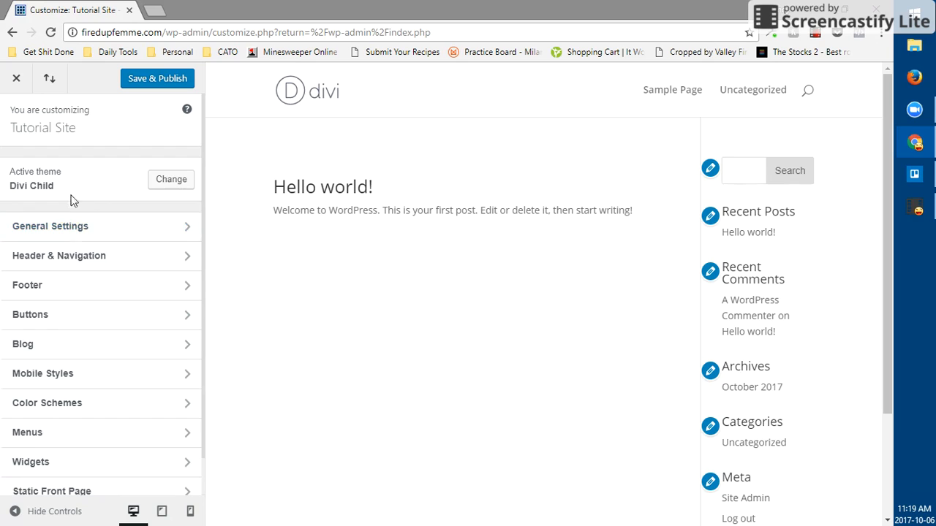
Open the site identity options in the general settings, check the site title and tagline, and publish them.
left_click(129, 231)
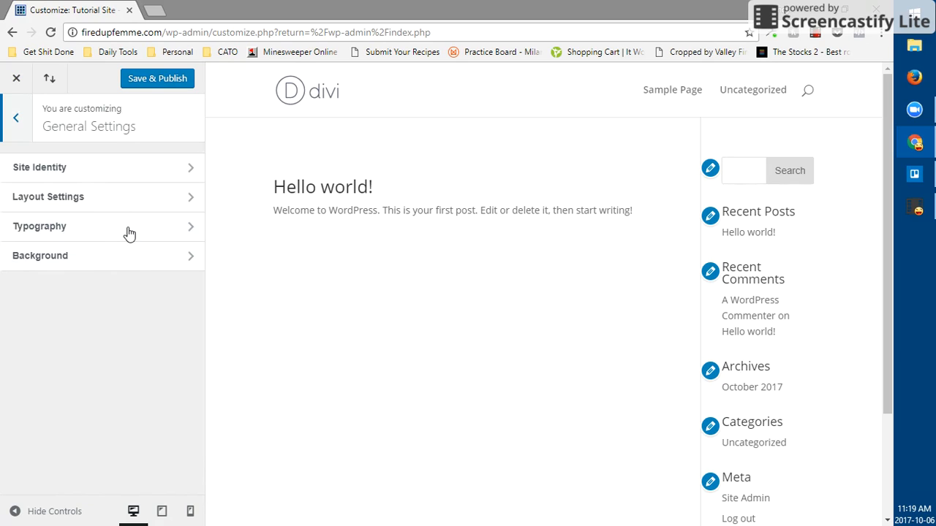
left_click(123, 168)
left_click_drag(83, 200, 6, 201)
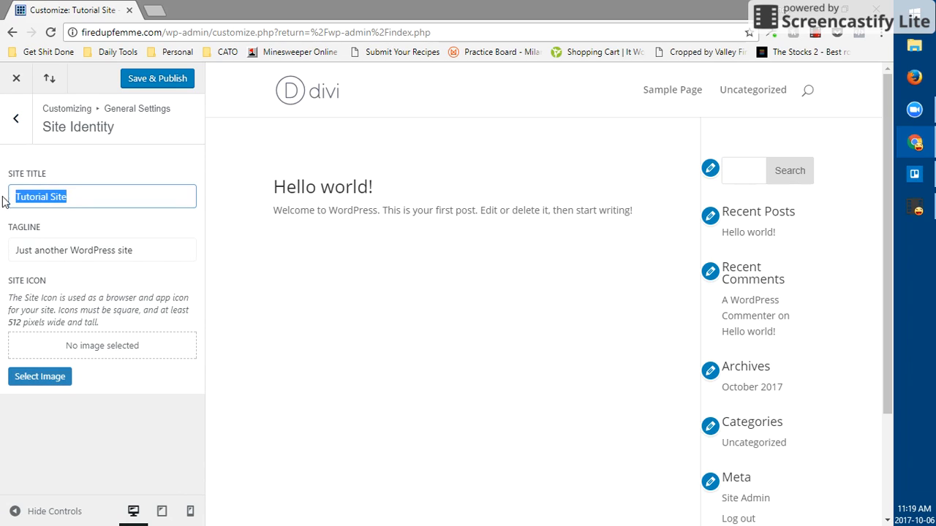
left_click_drag(156, 246, 8, 253)
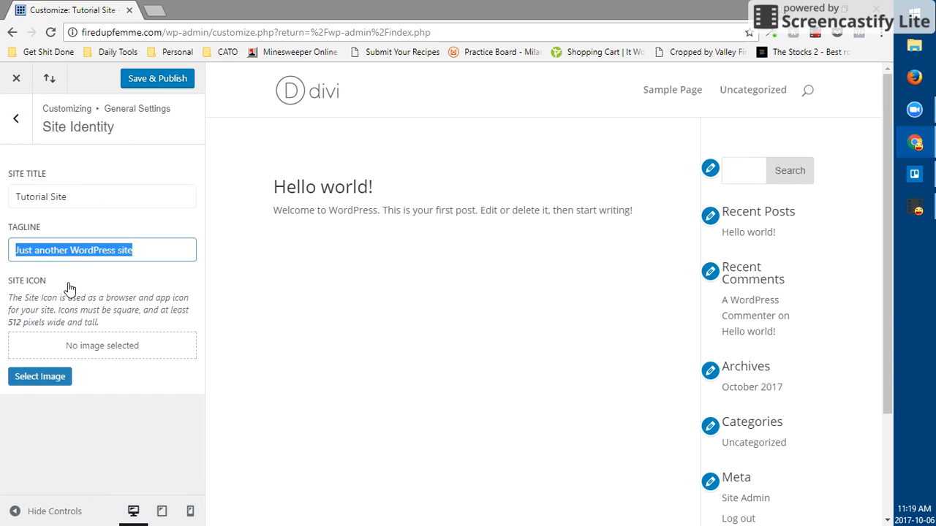
left_click(166, 77)
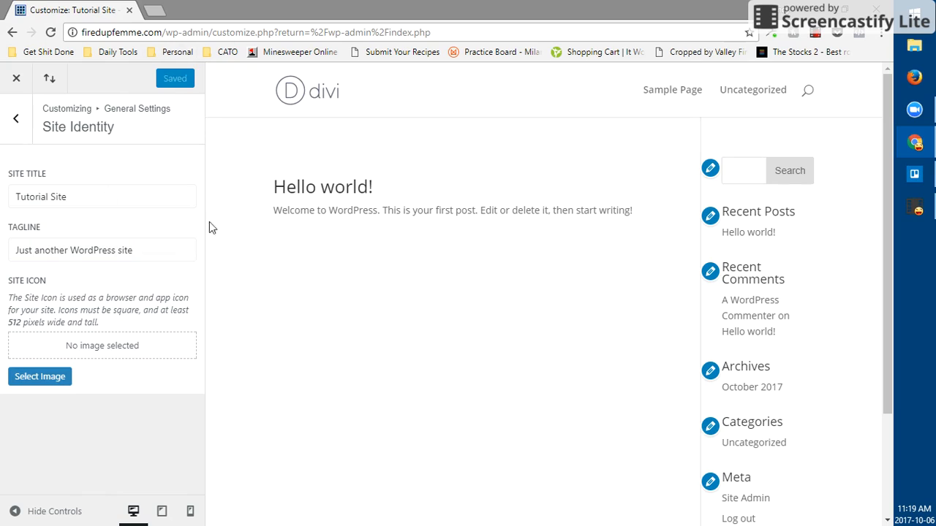
Enable the boxed layout in the general layout settings.
left_click(16, 119)
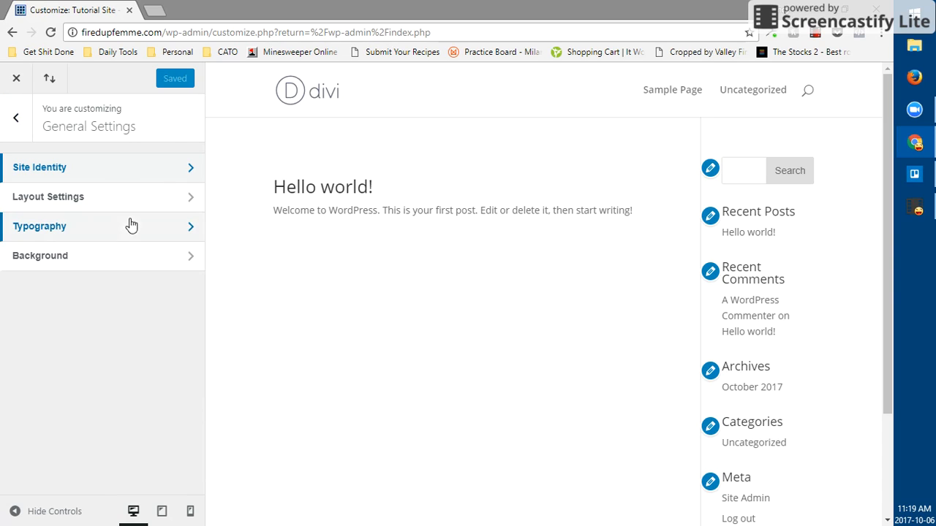
left_click(16, 118)
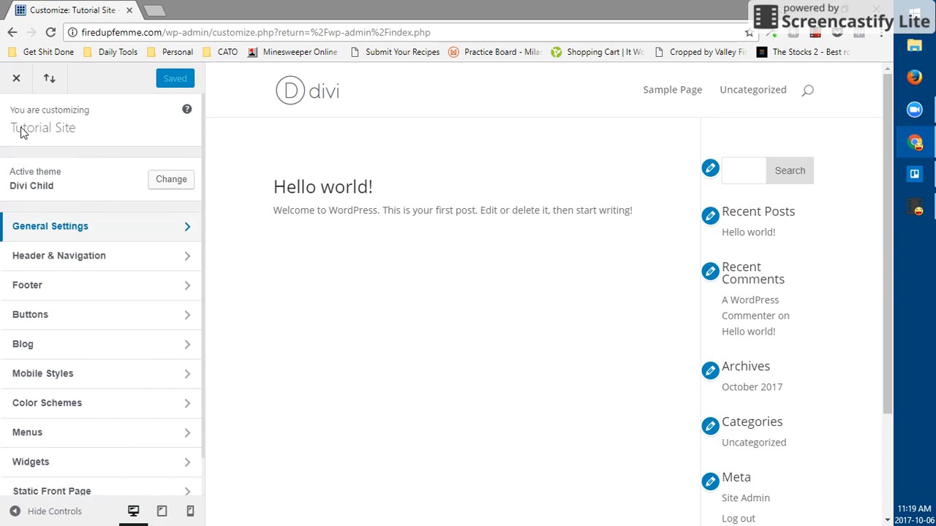
left_click(156, 227)
left_click(106, 199)
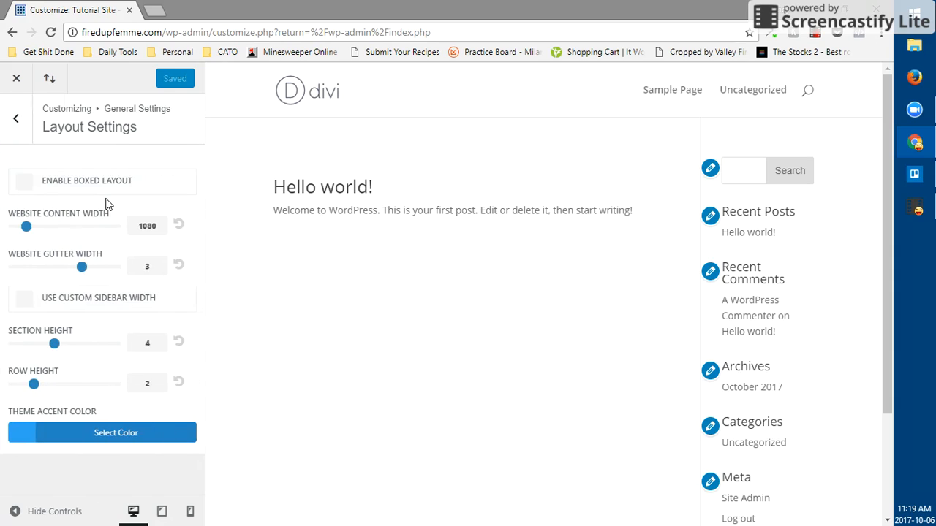
left_click(24, 184)
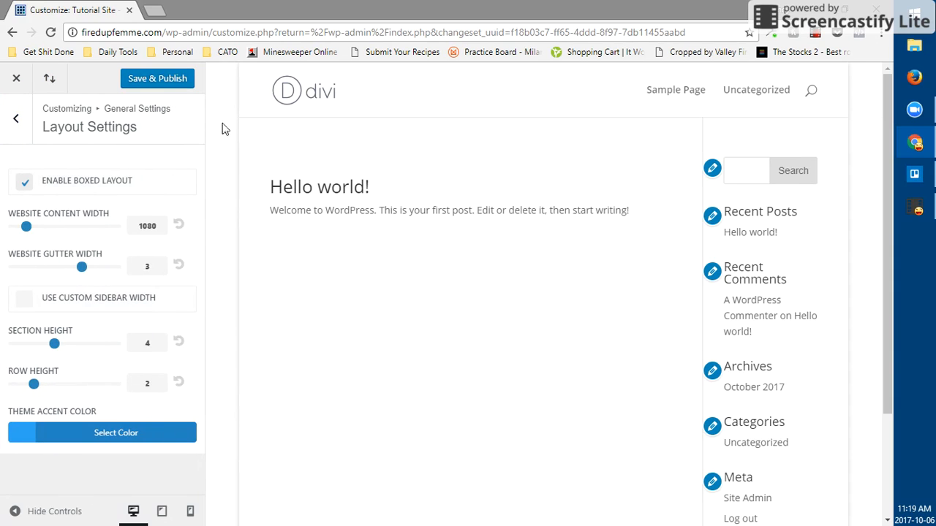
left_click(23, 183)
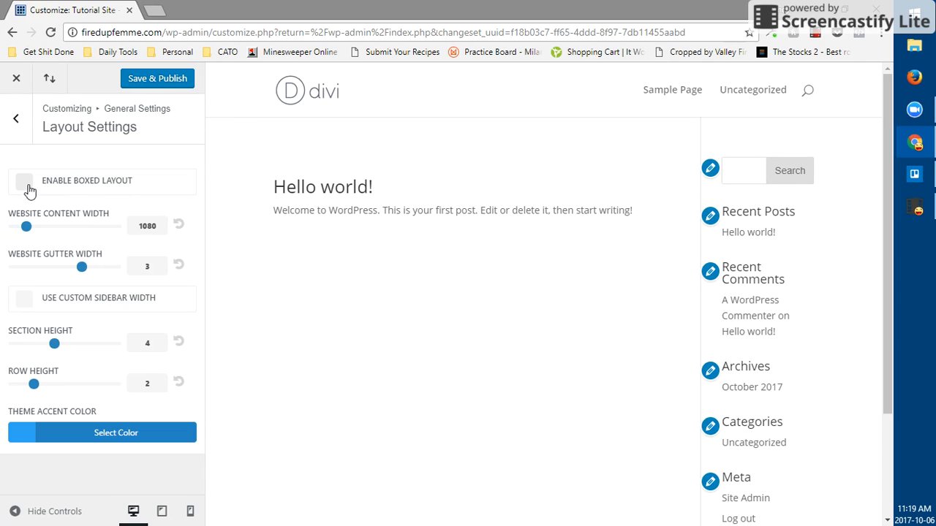
left_click(25, 184)
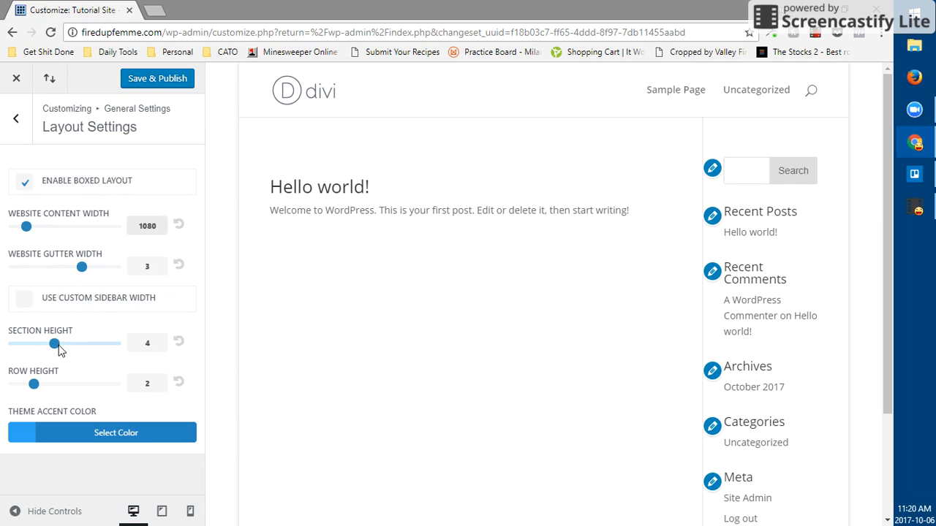
Set the section height to 6 and the website content width to 1136.
mouse_move(55, 339)
left_mouse_down()
mouse_move(95, 341)
mouse_move(71, 340)
left_mouse_up()
left_click_drag(27, 228, 34, 231)
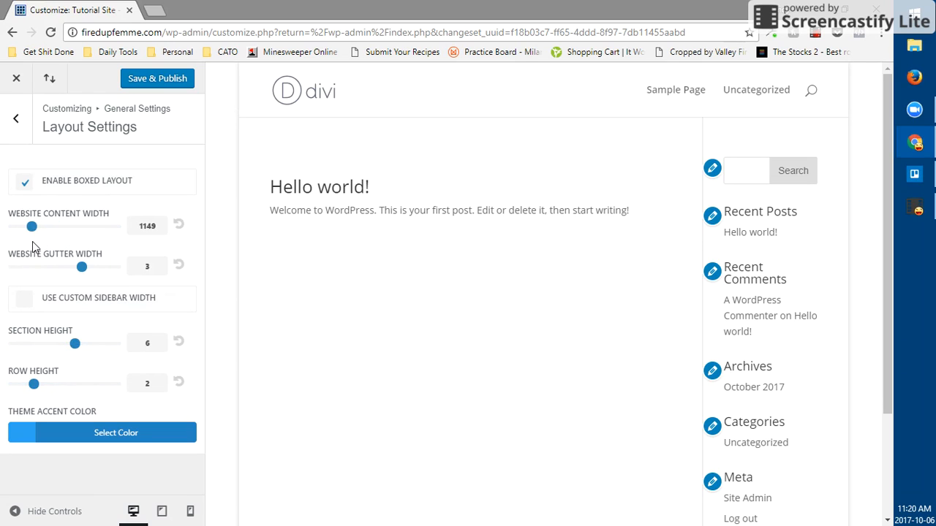
mouse_move(79, 268)
left_mouse_down()
mouse_move(48, 267)
mouse_move(124, 281)
mouse_move(20, 273)
mouse_move(82, 276)
left_mouse_up()
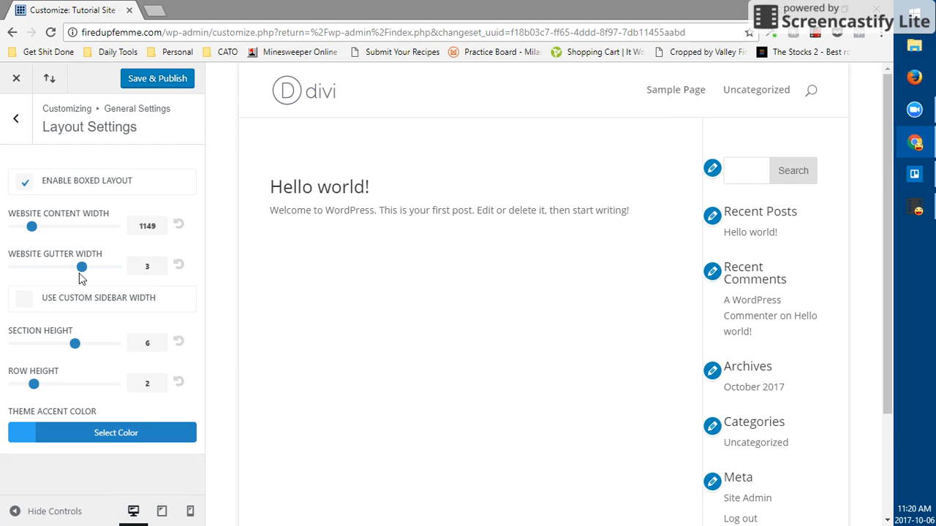
Set the theme accent color to the red #d12754 and publish the layout settings.
left_click(23, 432)
scroll(117, 369, "down", 2)
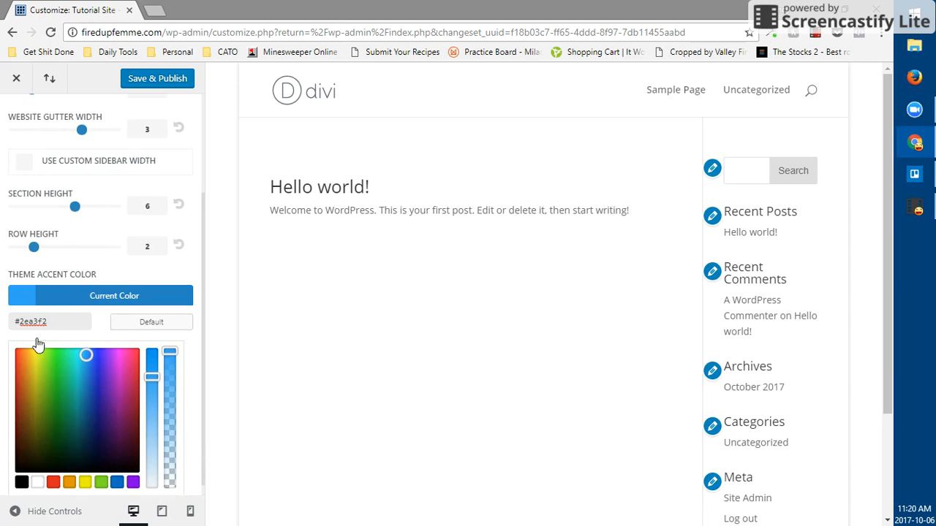
left_click(134, 371)
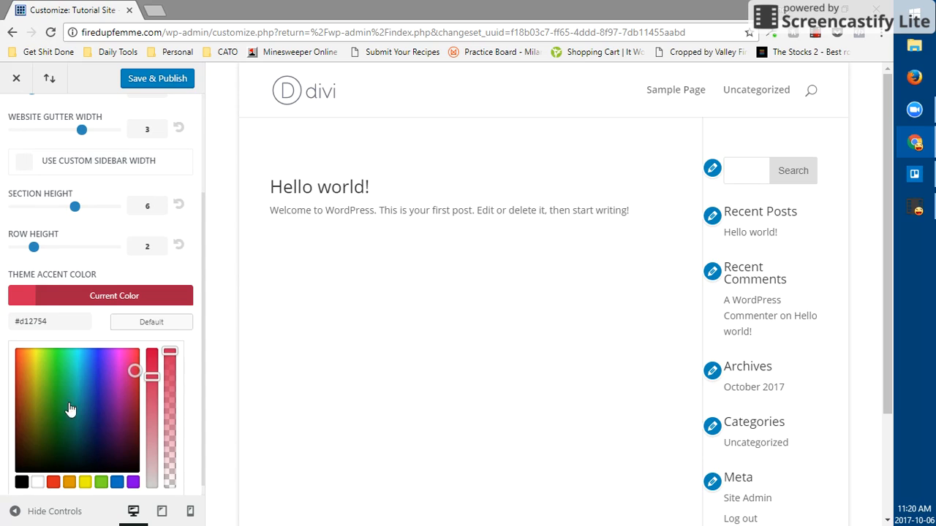
left_click(69, 327)
triple_click(36, 324)
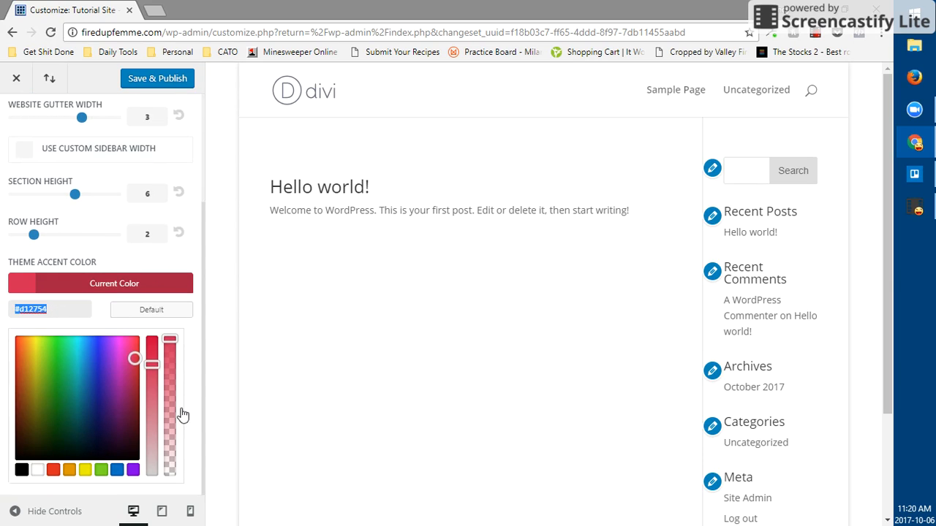
scroll(80, 292, "up", 2)
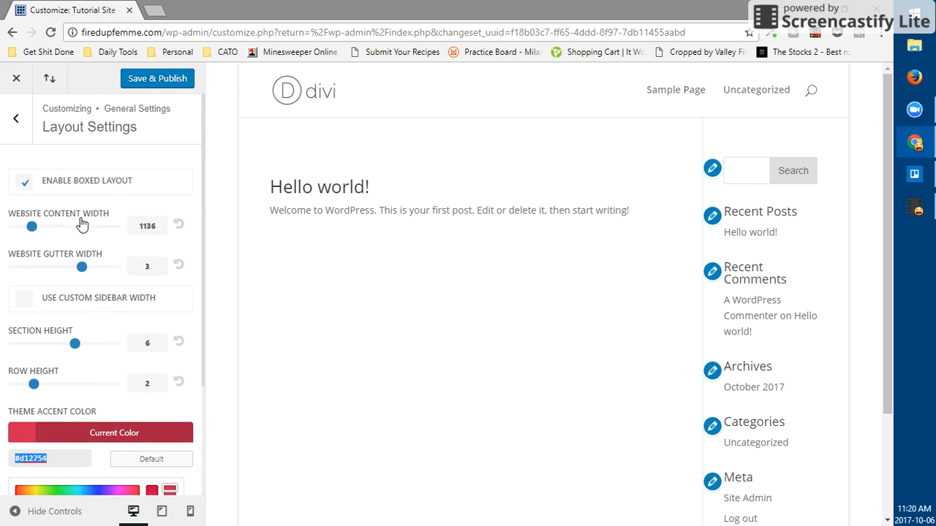
left_click(137, 81)
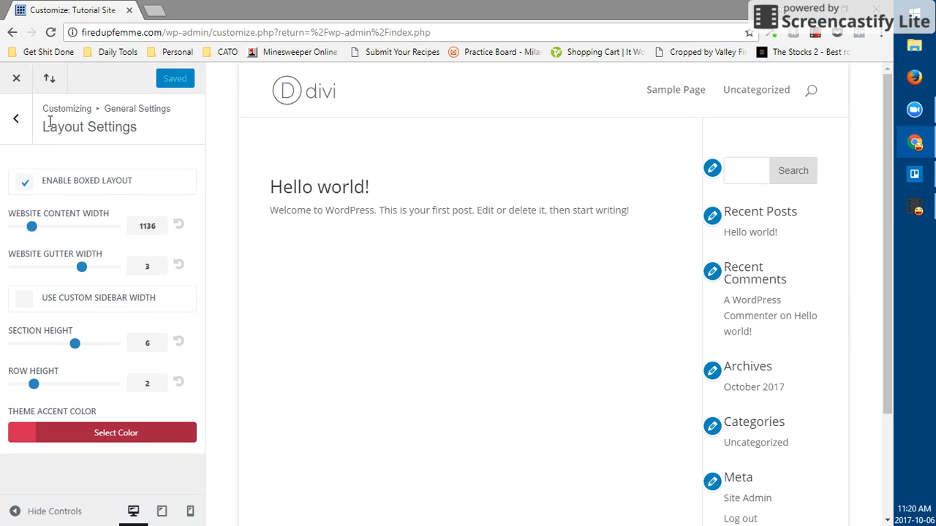
Open the general typography settings and set the body line height to 1.8.
left_click(16, 118)
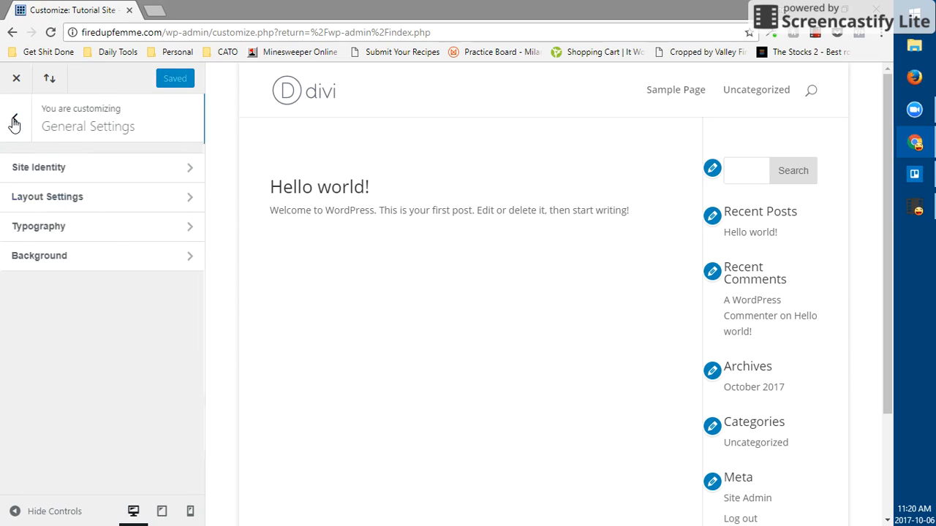
left_click(77, 232)
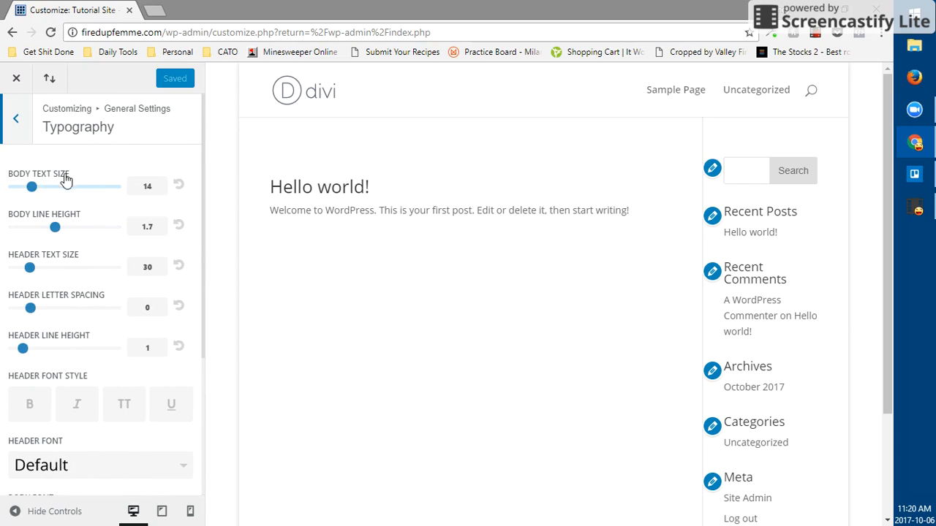
mouse_move(31, 187)
left_mouse_down()
mouse_move(71, 187)
mouse_move(33, 186)
left_mouse_up()
mouse_move(59, 231)
left_mouse_down()
mouse_move(31, 228)
mouse_move(100, 231)
mouse_move(60, 228)
left_mouse_up()
Set the header text size to 38, the header letter spacing to 2 and the header line height to 1.5.
mouse_move(31, 269)
left_mouse_down()
mouse_move(94, 269)
mouse_move(46, 268)
left_mouse_up()
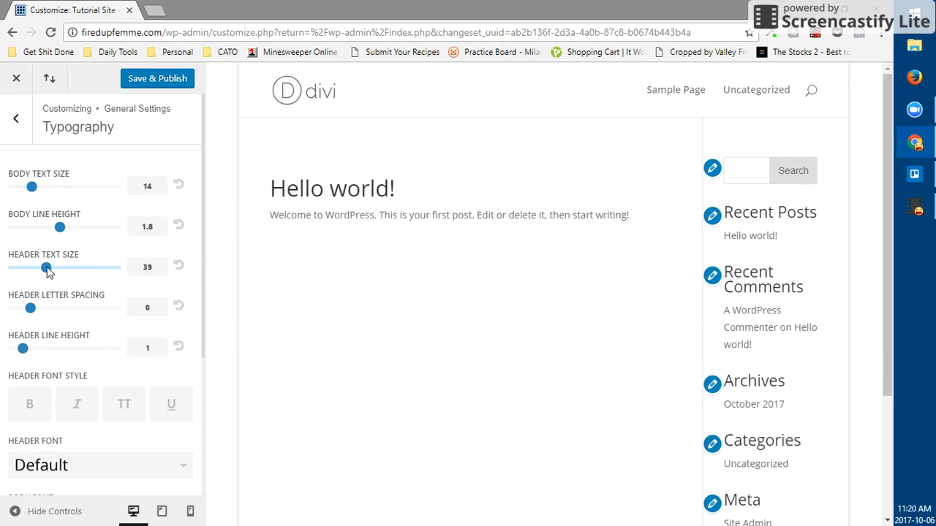
mouse_move(39, 312)
left_mouse_down()
mouse_move(109, 310)
mouse_move(50, 316)
left_mouse_up()
left_click_drag(24, 353, 46, 354)
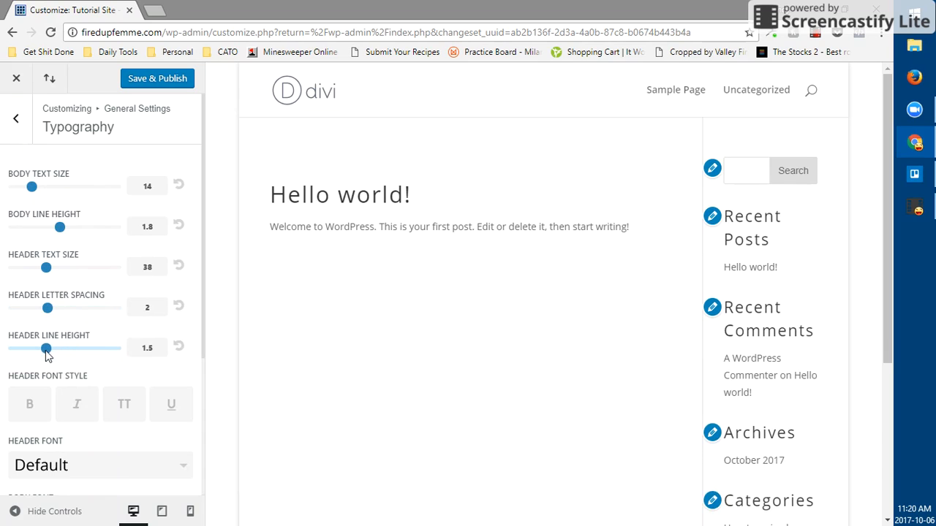
Make the header font style bold, italic, uppercase and underlined.
left_click(30, 406)
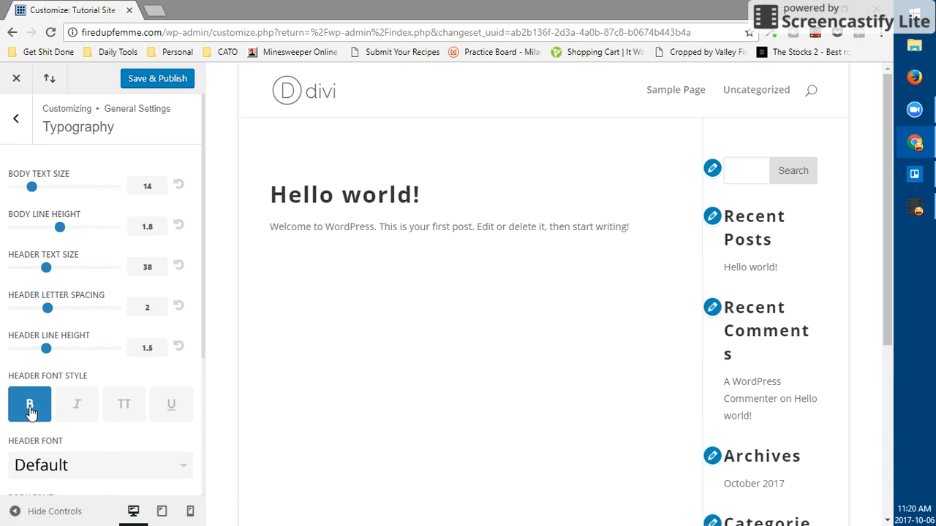
left_click(74, 410)
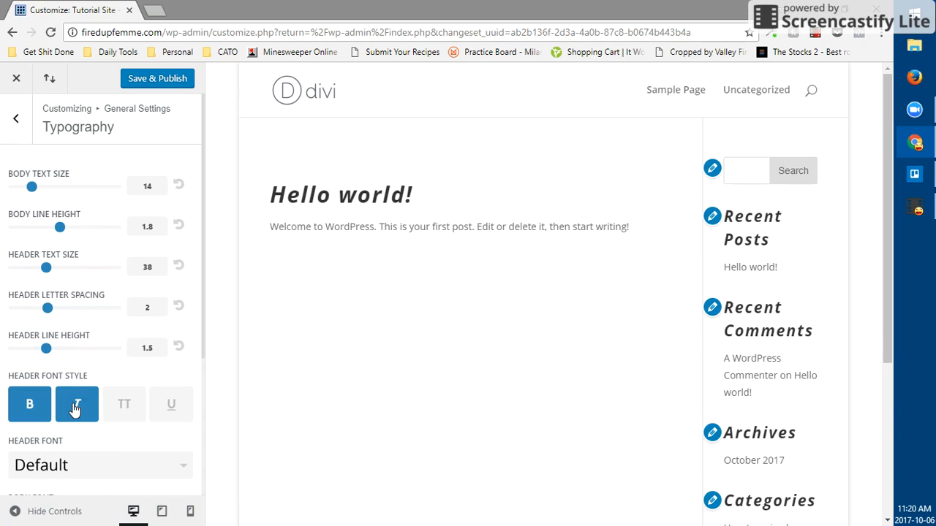
left_click(126, 409)
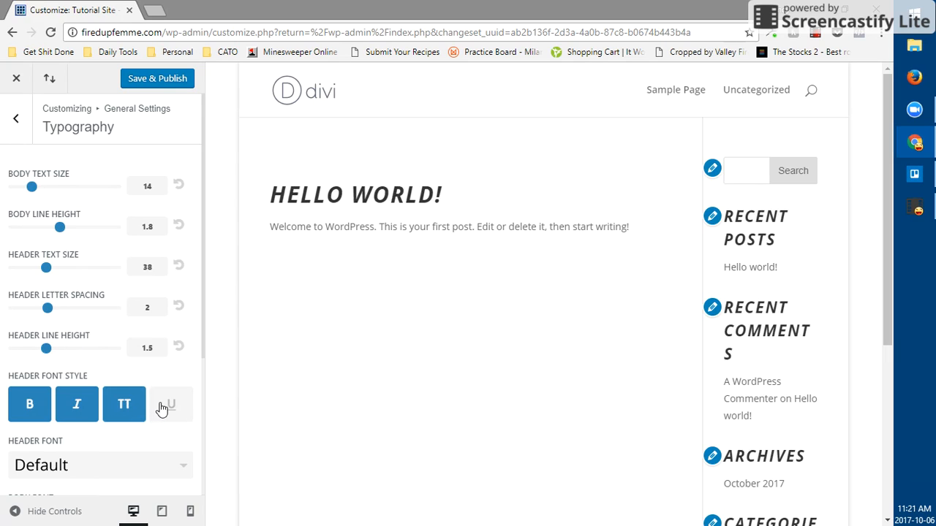
left_click(164, 407)
Look through the fonts available for the header text.
scroll(162, 408, "down", 2)
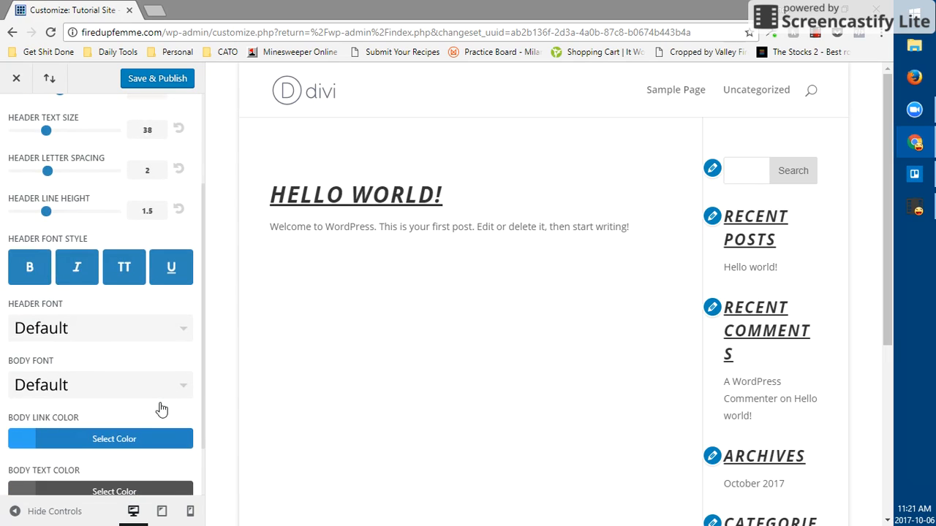
left_click(93, 341)
scroll(89, 343, "down", 3)
scroll(90, 343, "down", 7)
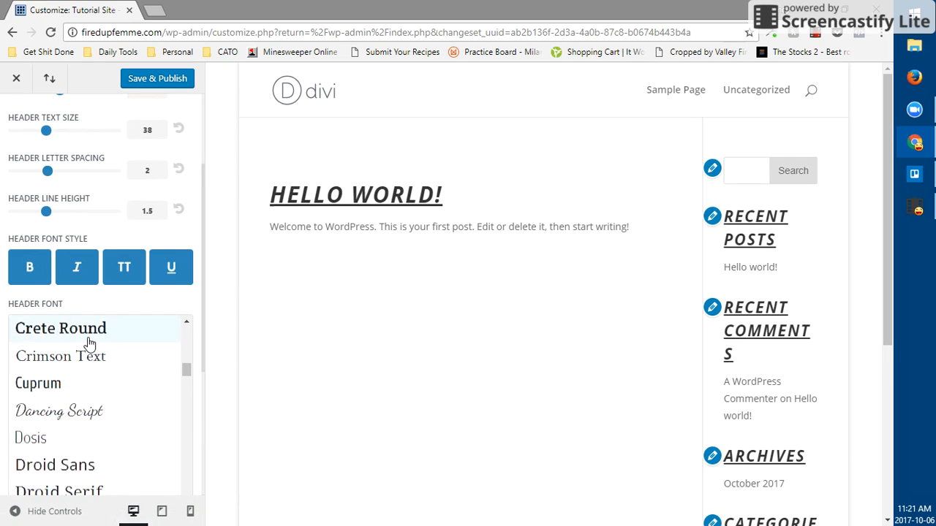
scroll(89, 344, "down", 7)
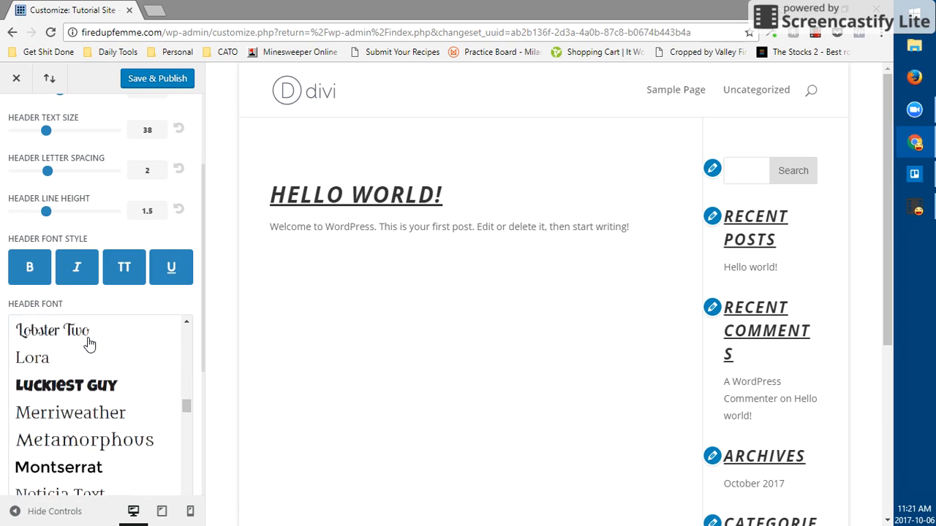
scroll(90, 343, "down", 6)
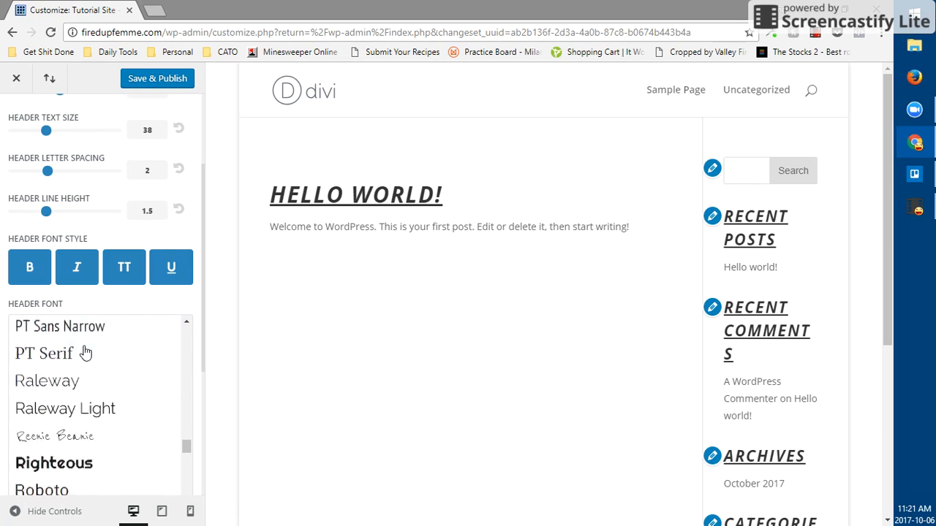
scroll(85, 353, "down", 6)
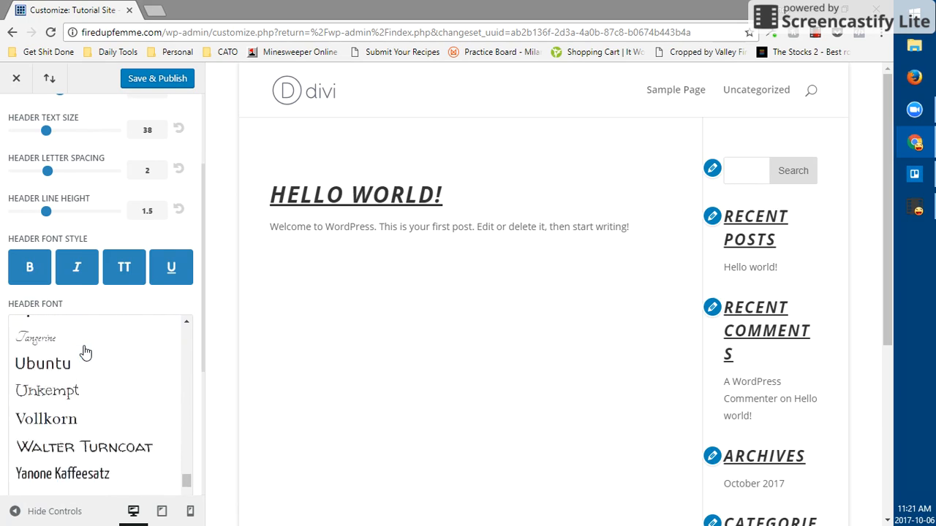
scroll(85, 352, "up", 6)
scroll(86, 352, "up", 15)
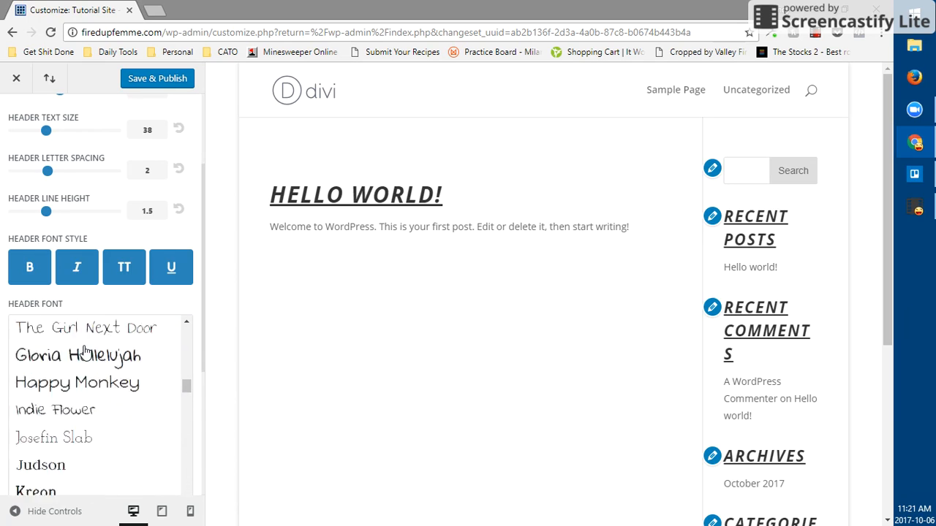
scroll(86, 352, "up", 2)
scroll(91, 372, "down", 2)
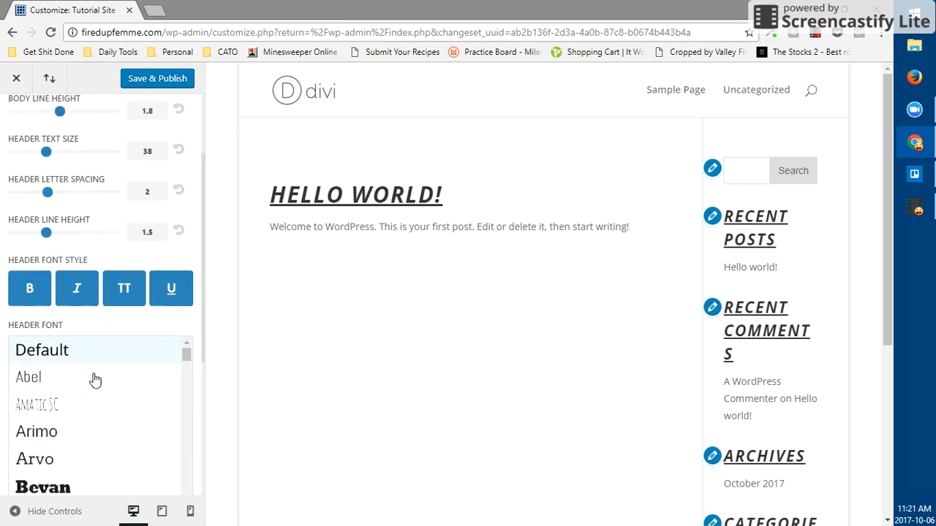
left_click(94, 332)
Set the header font to Boogaloo.
scroll(109, 310, "down", 4)
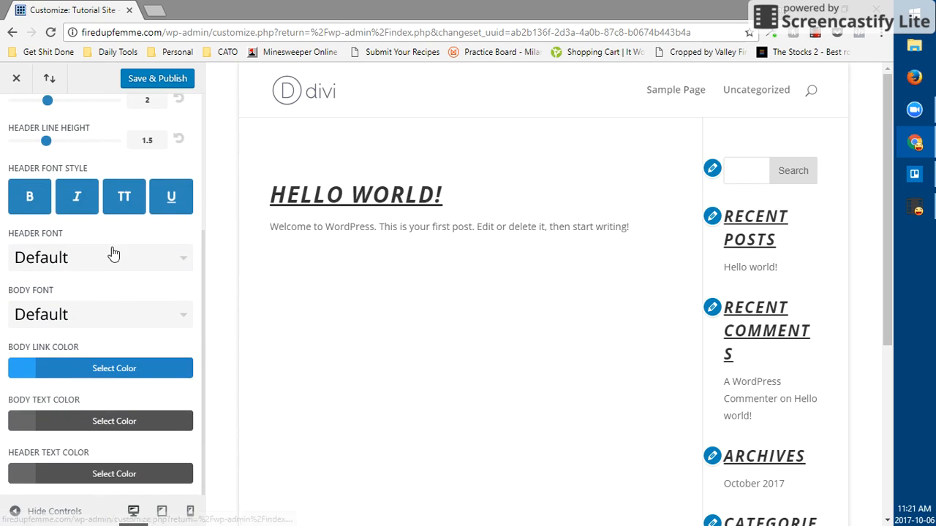
left_click(105, 259)
scroll(65, 379, "down", 2)
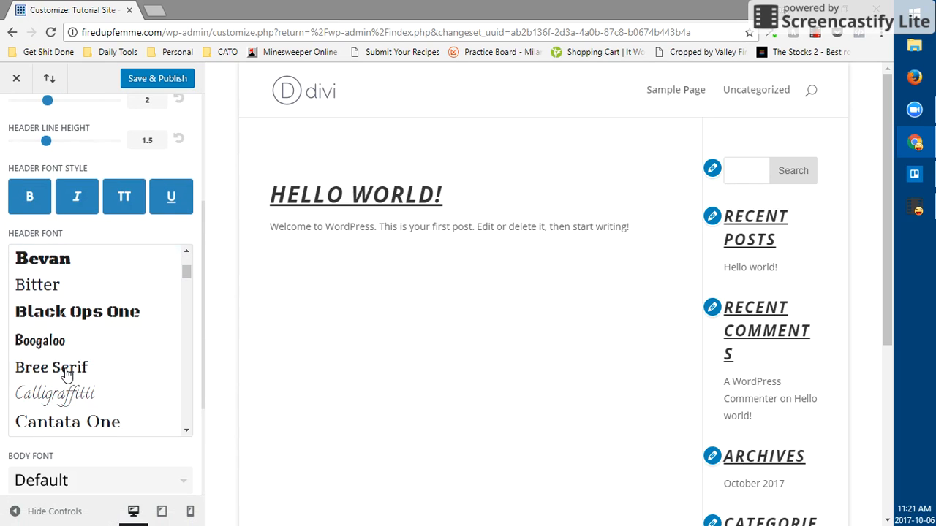
left_click(63, 350)
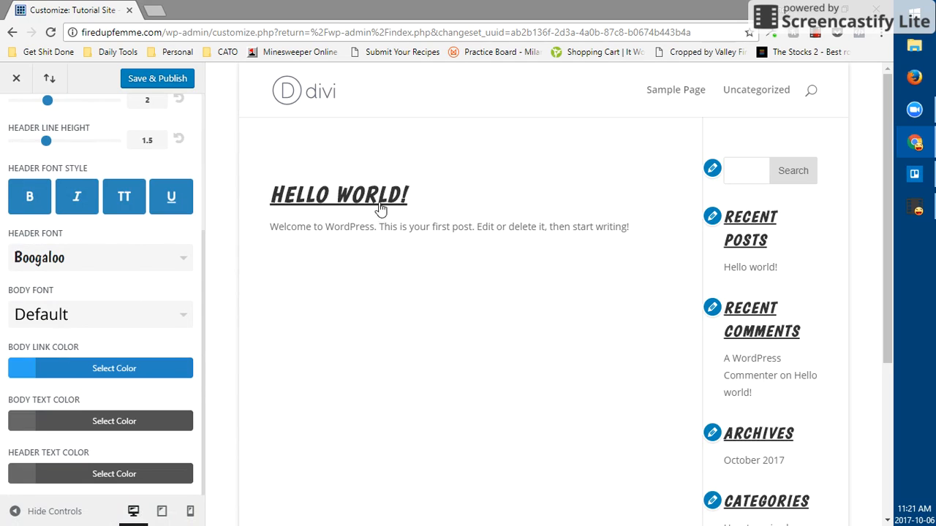
Set the body font to Cherry Cream Soda and check it in the site preview.
left_click(115, 319)
scroll(102, 358, "down", 7)
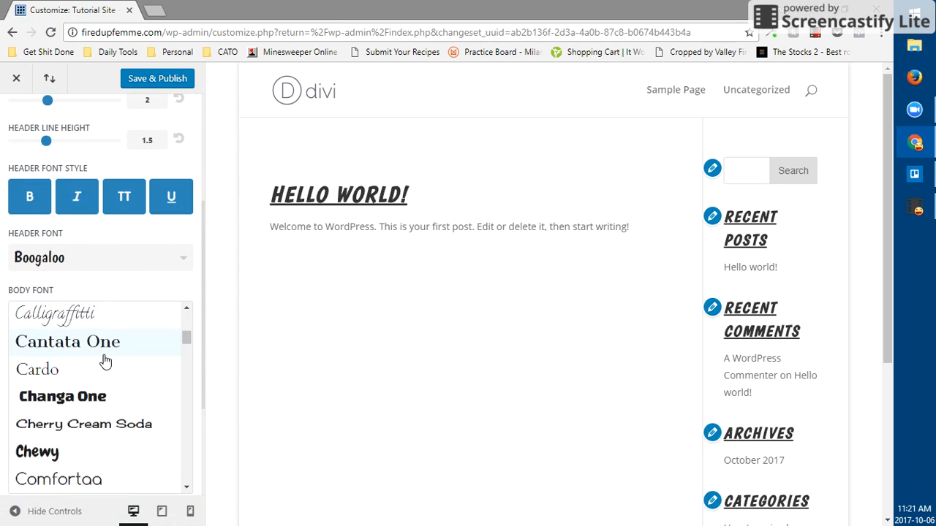
scroll(103, 381, "up", 2)
left_click(91, 428)
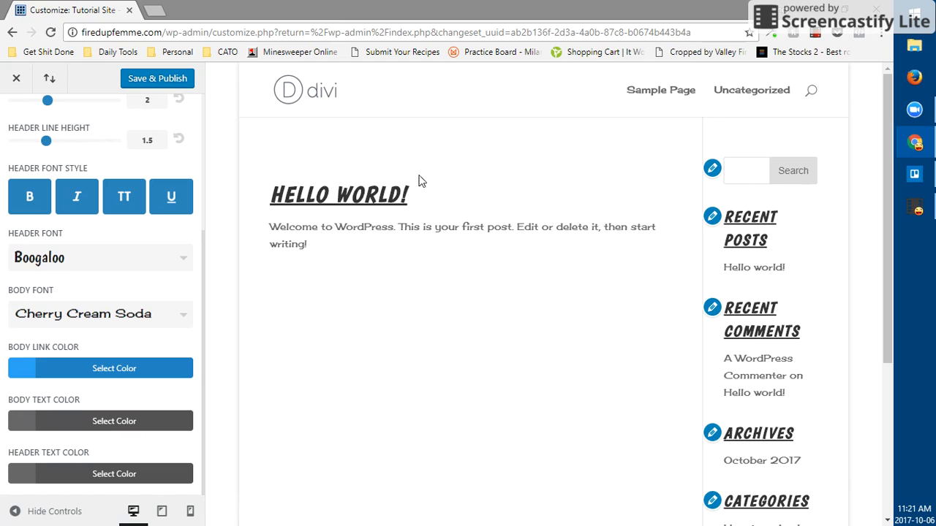
scroll(479, 242, "down", 2)
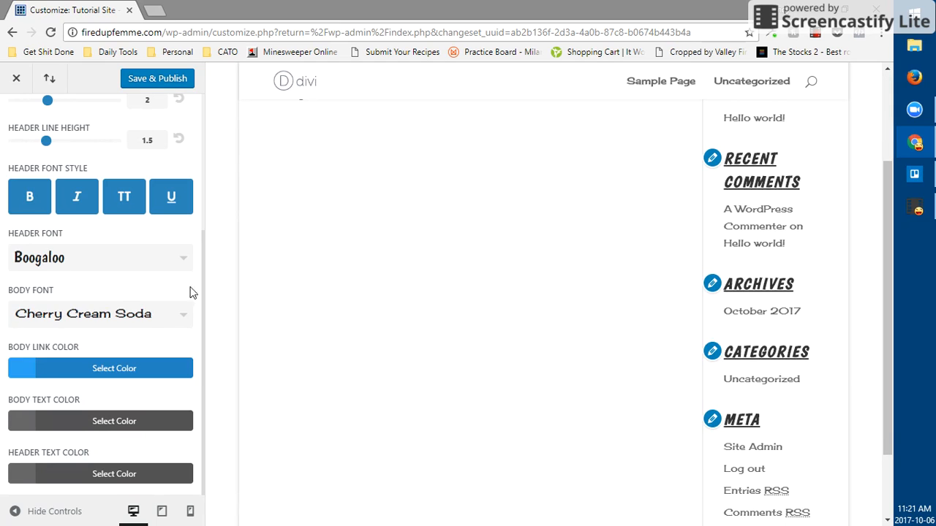
Set the body text color to dark red #660606.
left_click(29, 421)
scroll(46, 413, "down", 1)
scroll(46, 413, "down", 2)
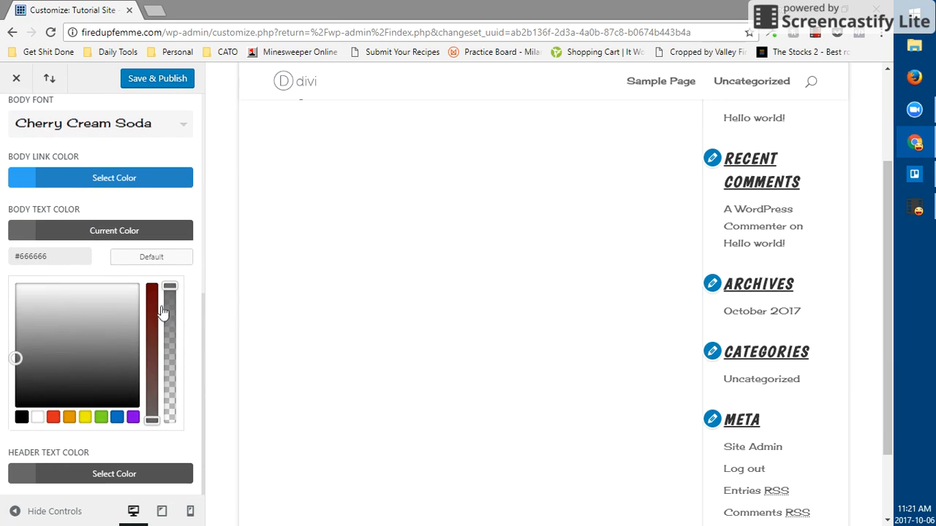
scroll(264, 296, "up", 2)
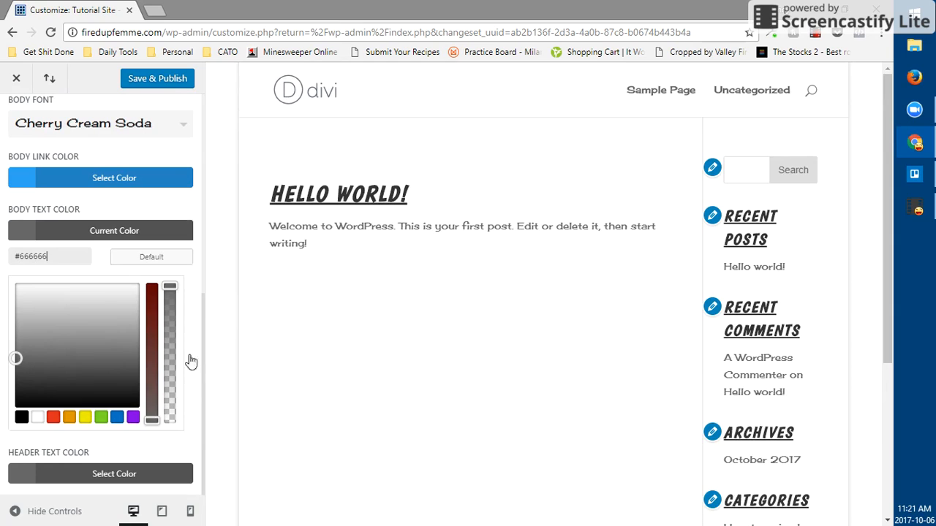
left_click(151, 297)
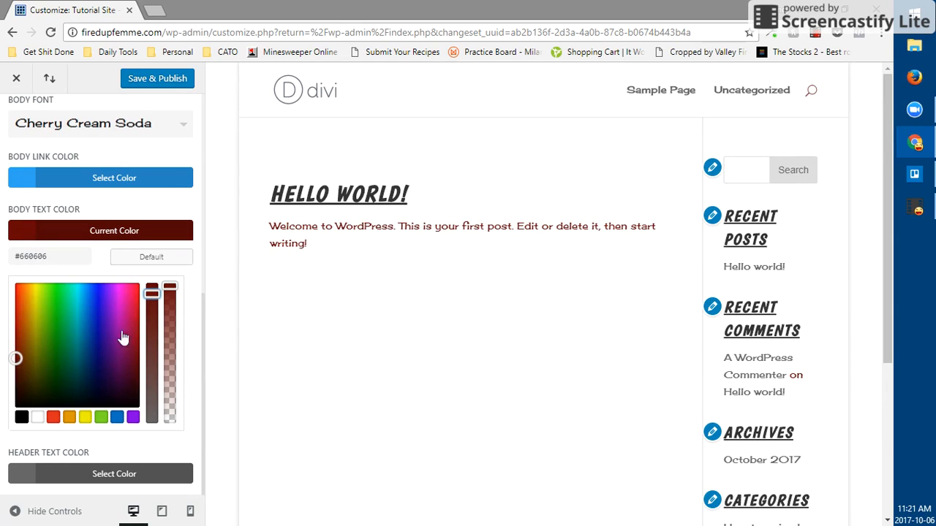
Set the header text color to dark blue #07327c and publish the typography changes.
left_click(22, 477)
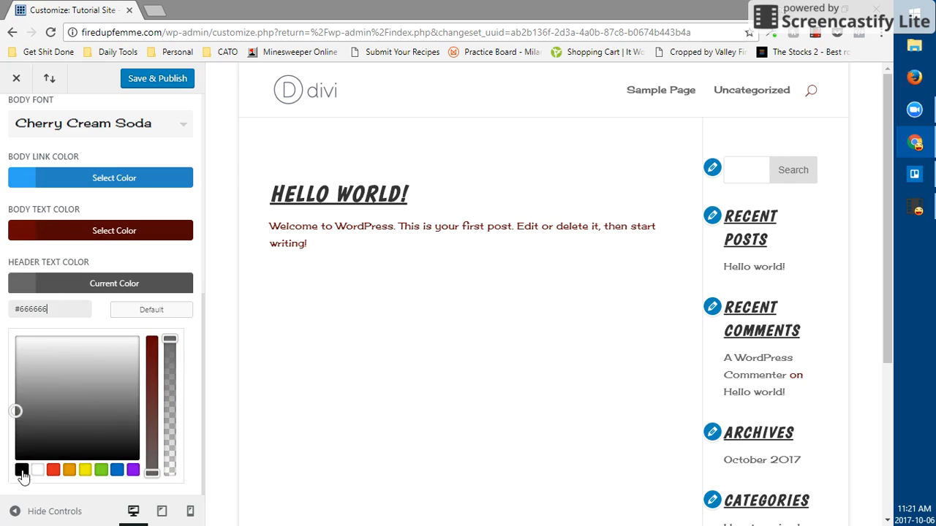
left_click(117, 470)
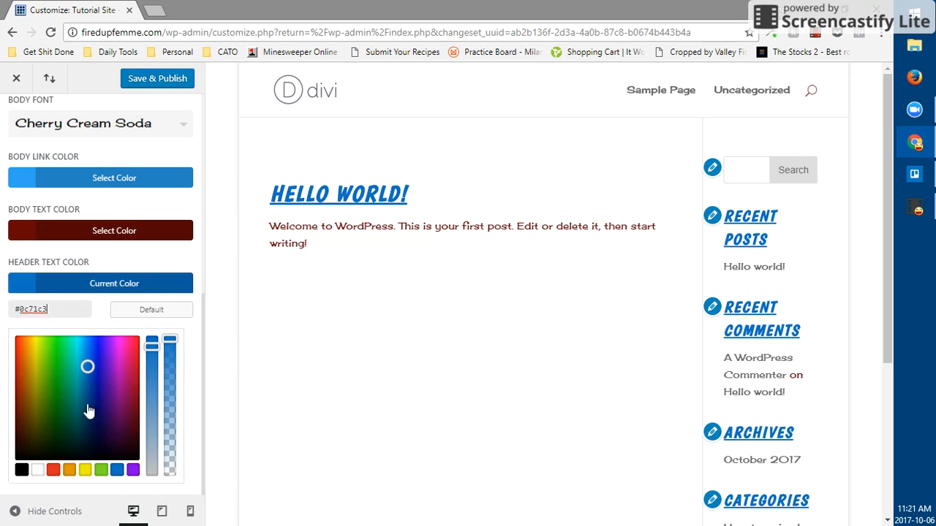
left_click(91, 399)
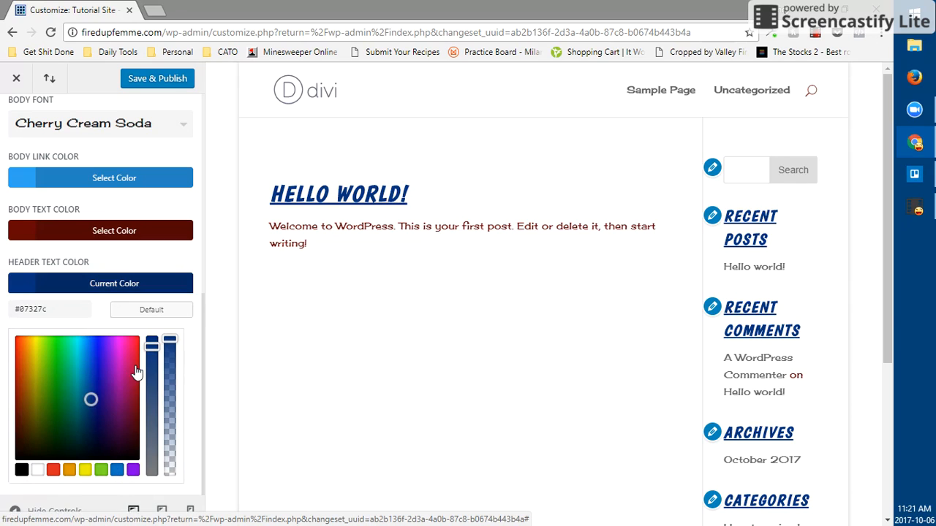
left_click(115, 283)
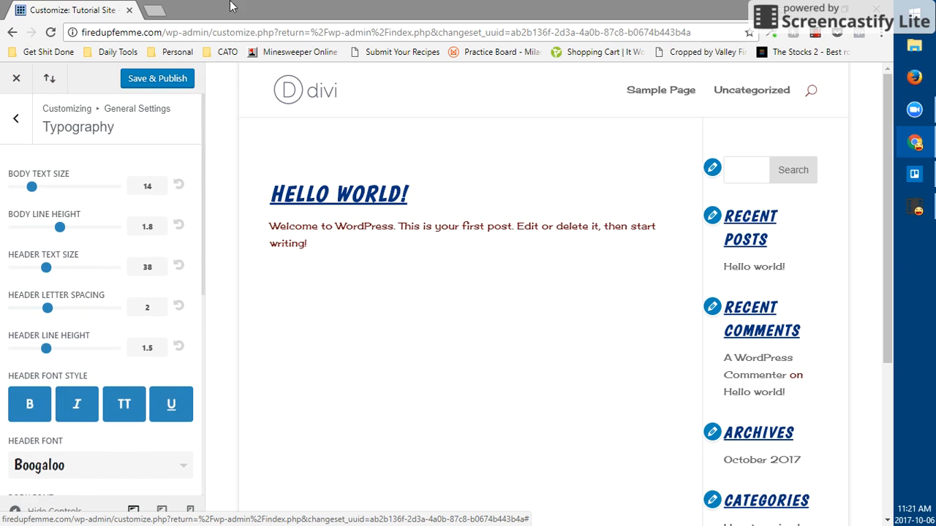
left_click(140, 78)
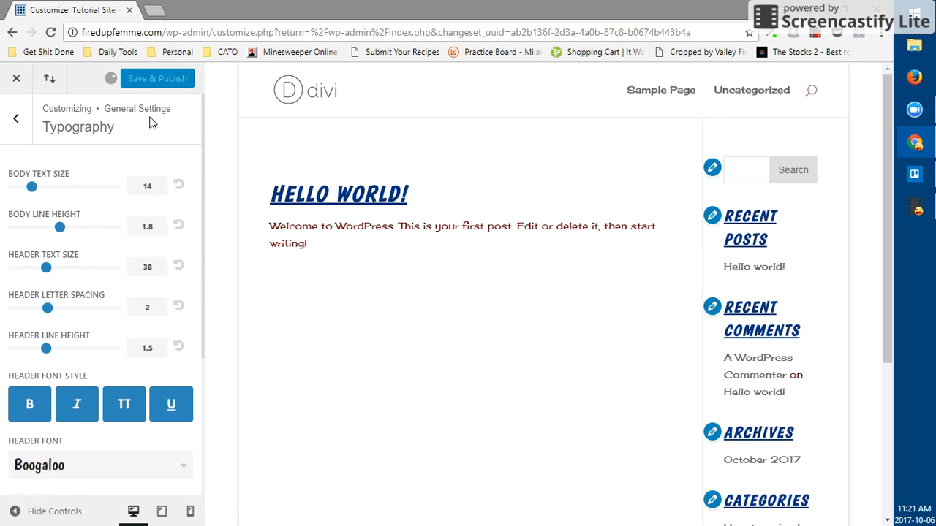
Set the site's background color to red #dd3333 in the general Background settings and publish it.
left_click(16, 118)
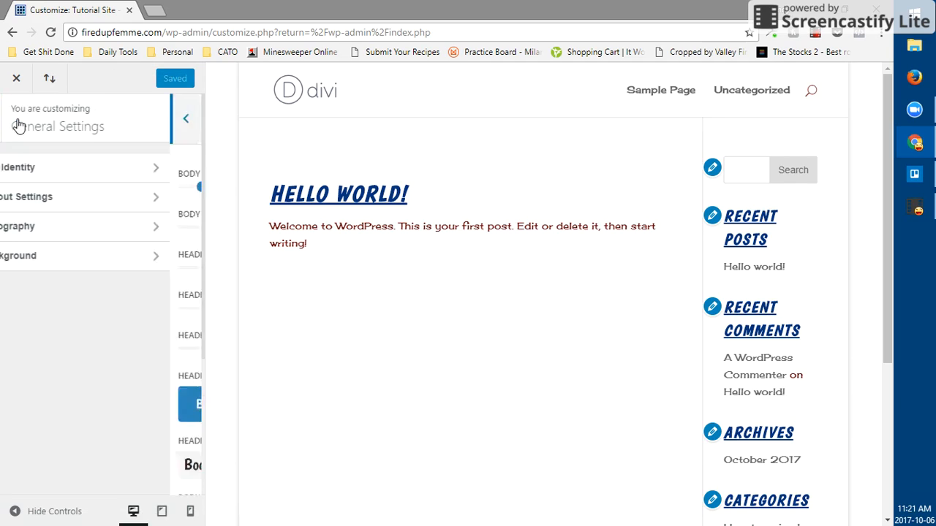
left_click(73, 255)
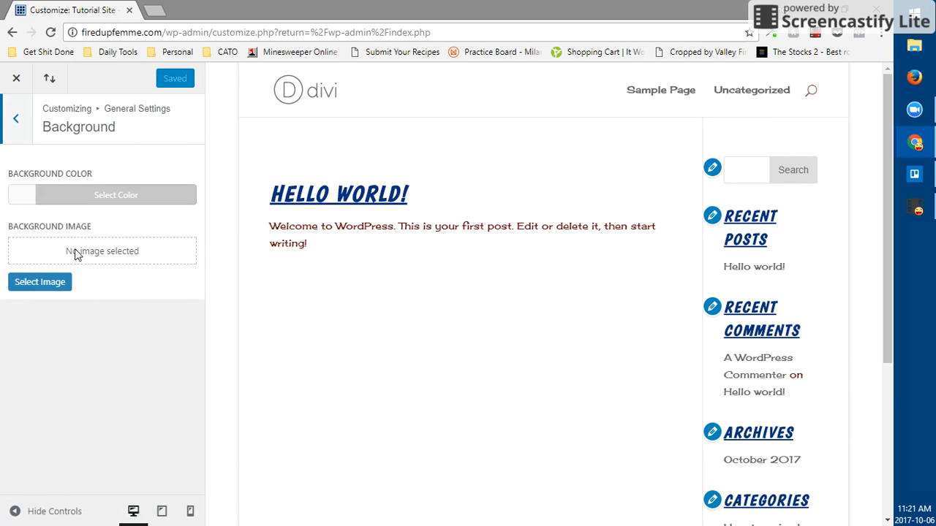
left_click(22, 196)
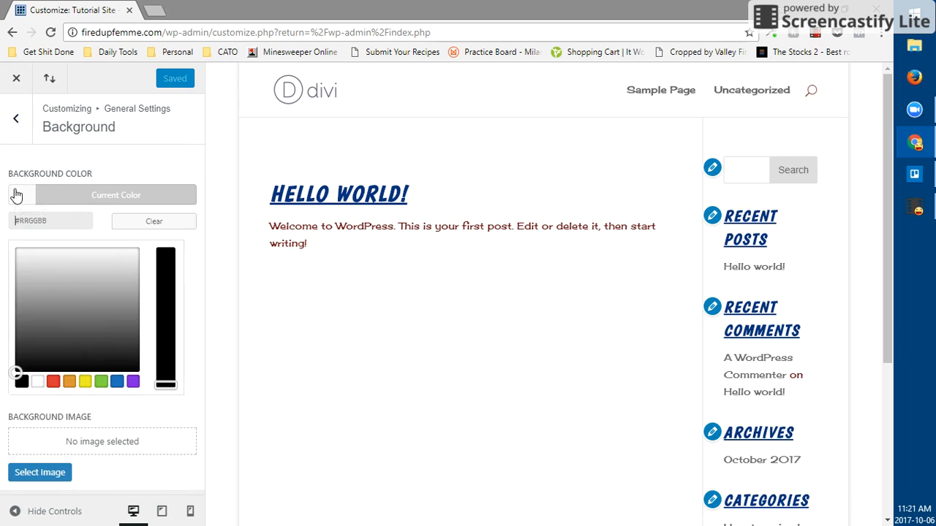
left_click(53, 382)
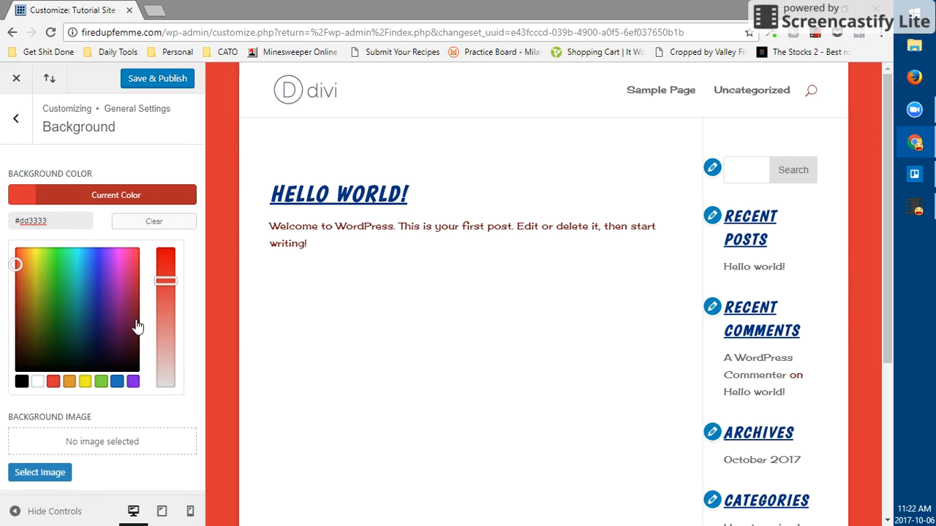
left_click(65, 448)
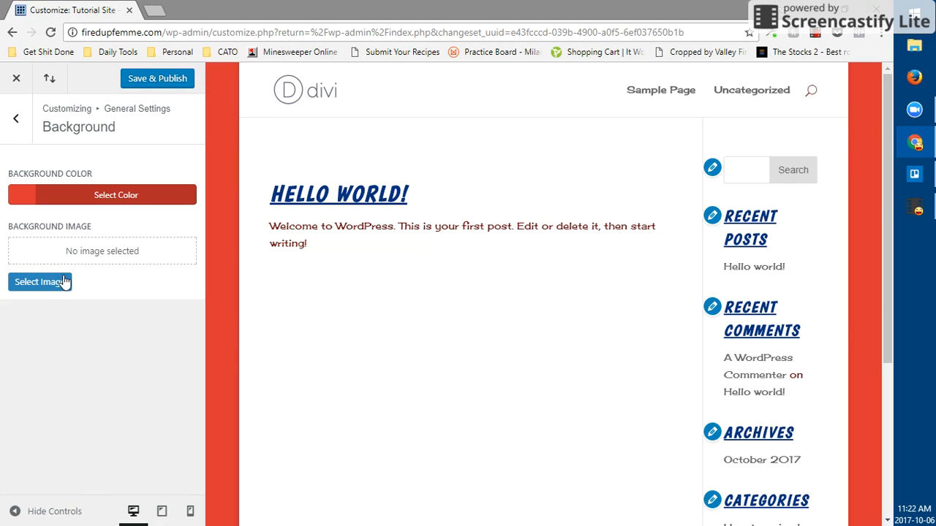
left_click(159, 87)
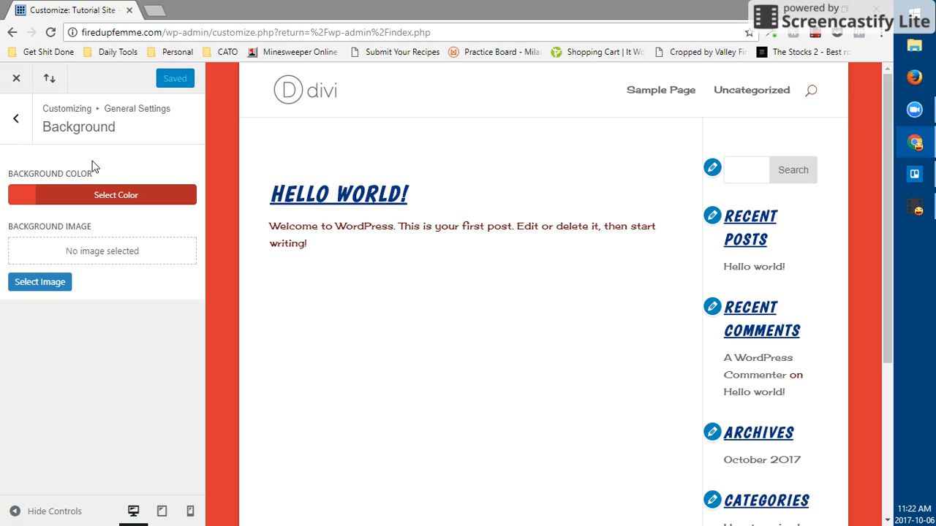
Set the header style to Centered Inline Logo in the Header Format settings under Header & Navigation.
left_click(21, 127)
left_click(21, 127)
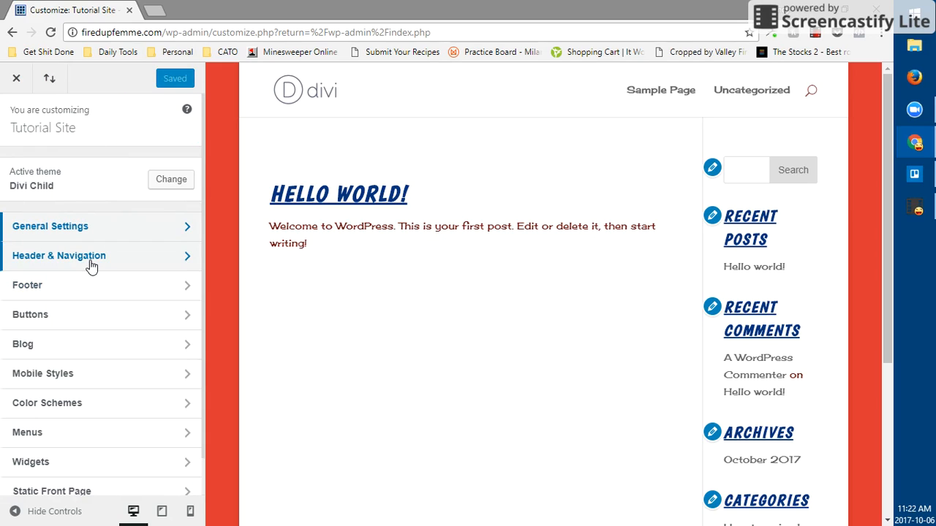
left_click(92, 264)
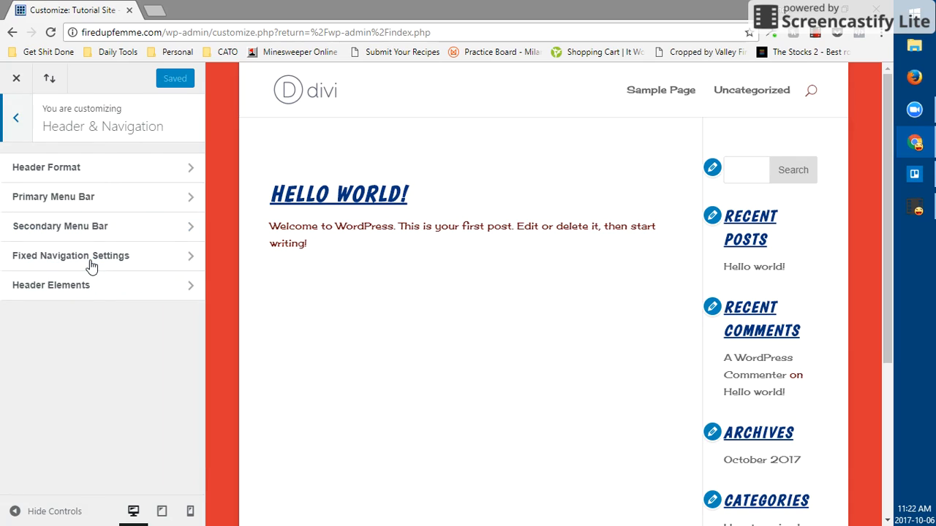
left_click(77, 167)
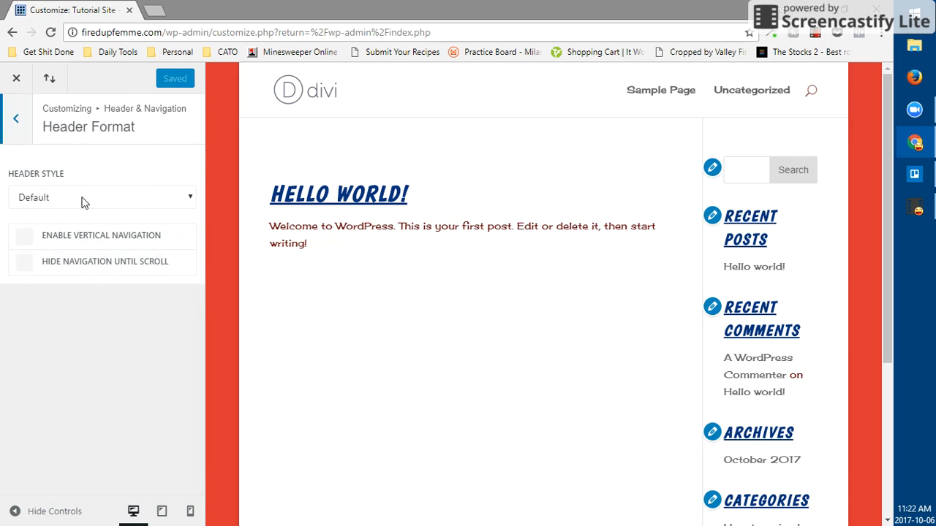
left_click(81, 193)
left_click(76, 266)
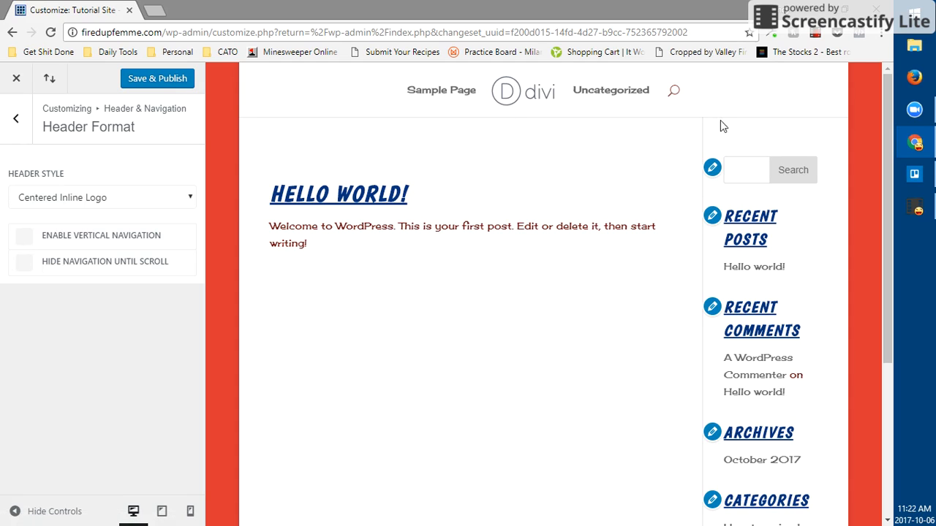
Try the Centered, Slide In and Fullscreen header styles, opening and closing the slide-in menu in the preview.
left_click(116, 199)
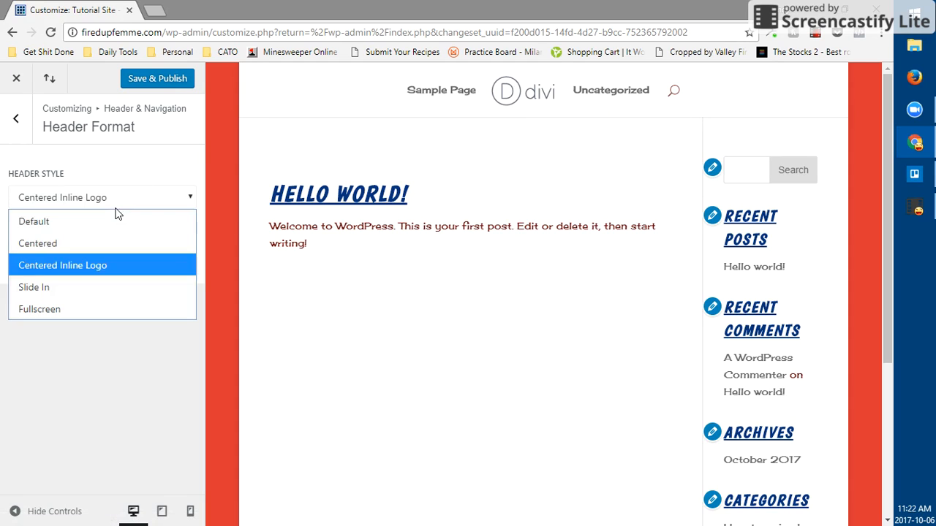
left_click(104, 248)
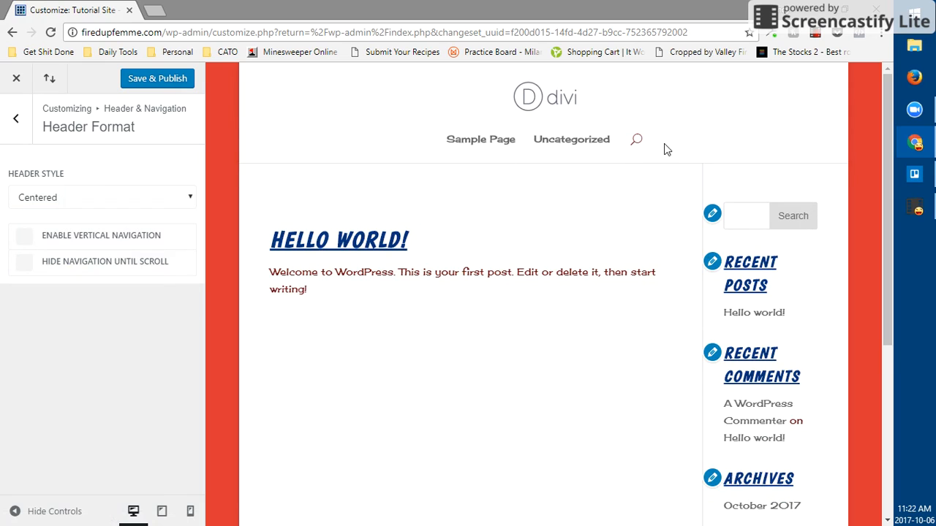
left_click(112, 200)
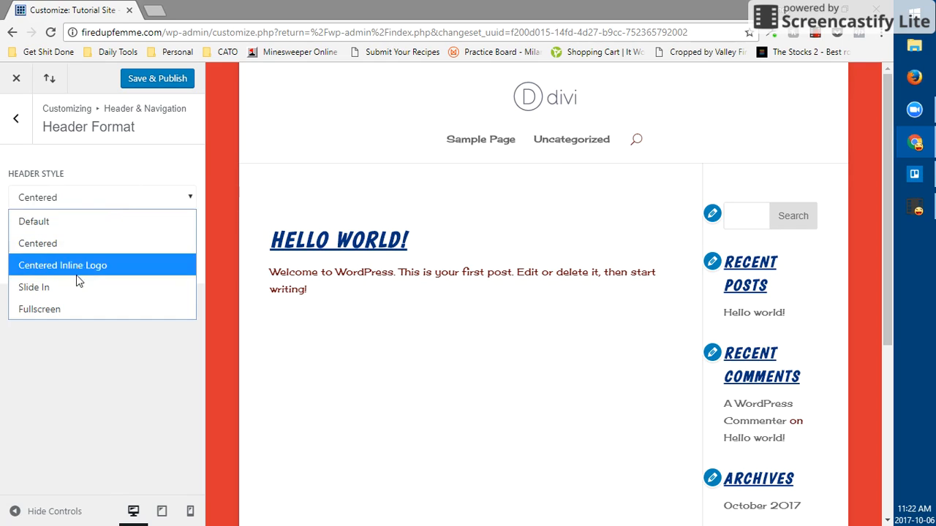
left_click(75, 294)
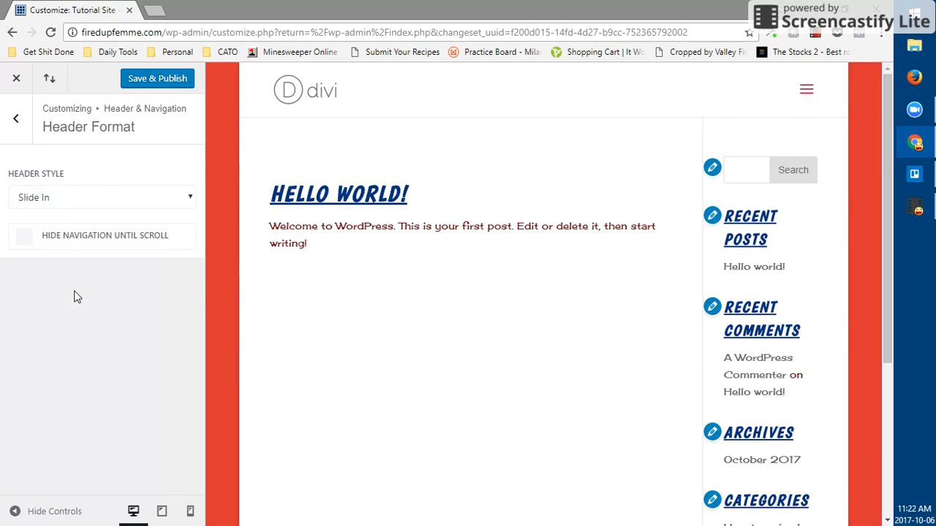
left_click(812, 93)
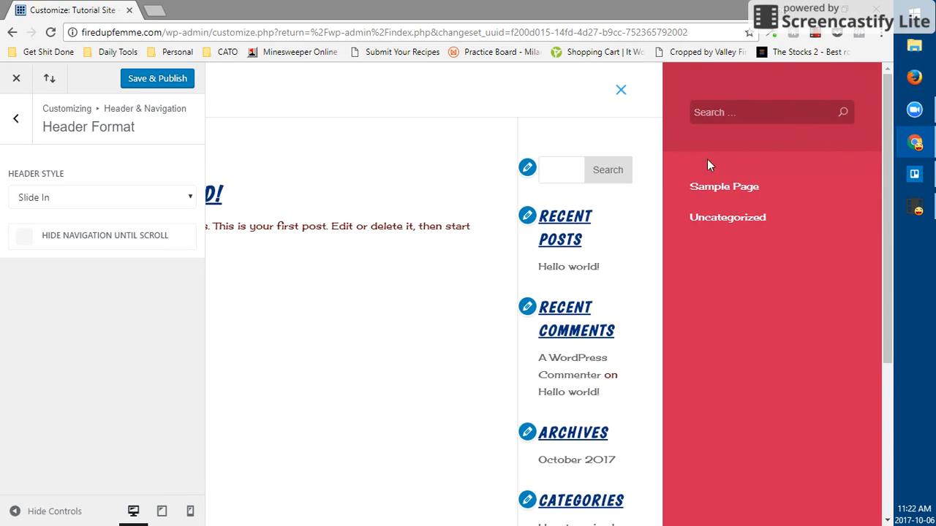
left_click(621, 93)
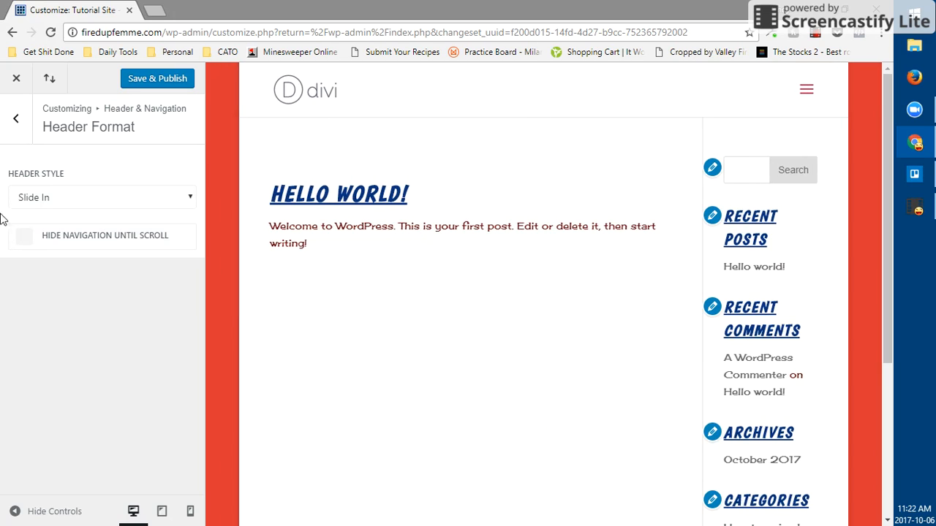
left_click(63, 206)
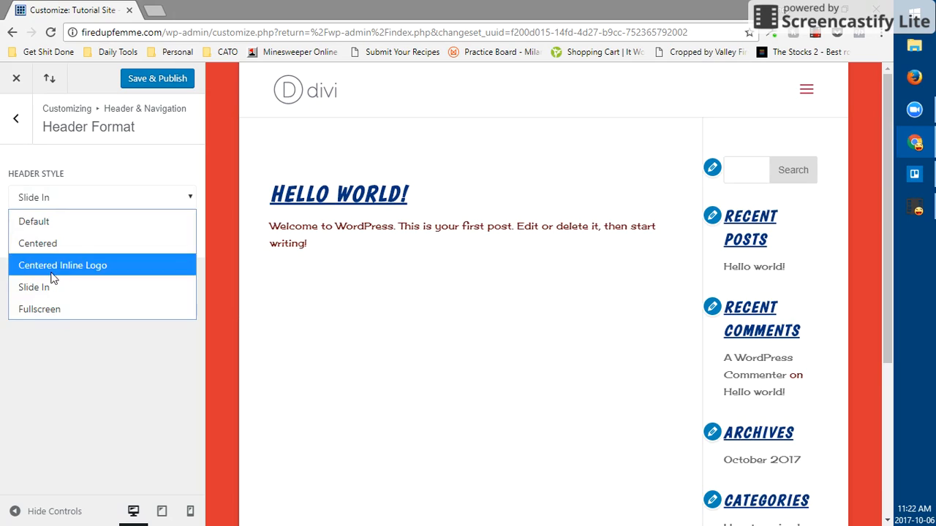
left_click(63, 302)
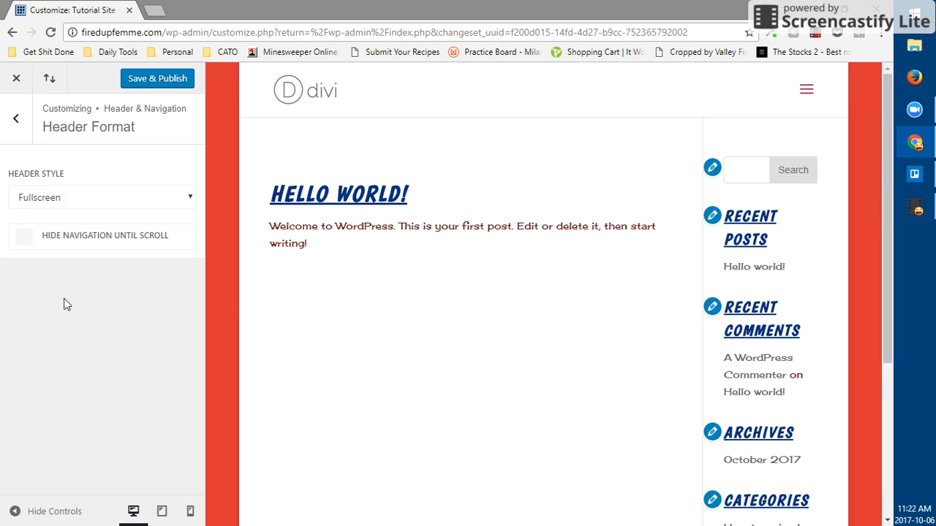
Switch the header style back to Centered Inline Logo and publish the change.
left_click(40, 198)
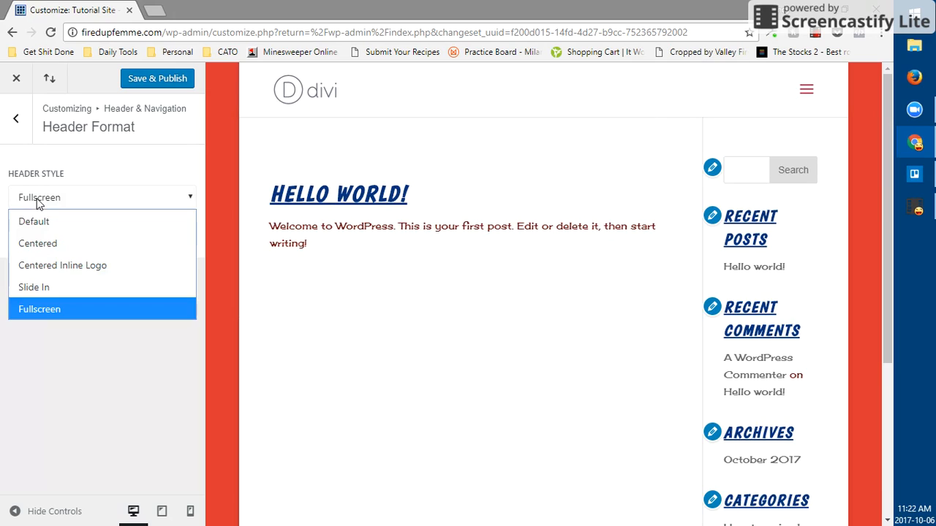
left_click(47, 265)
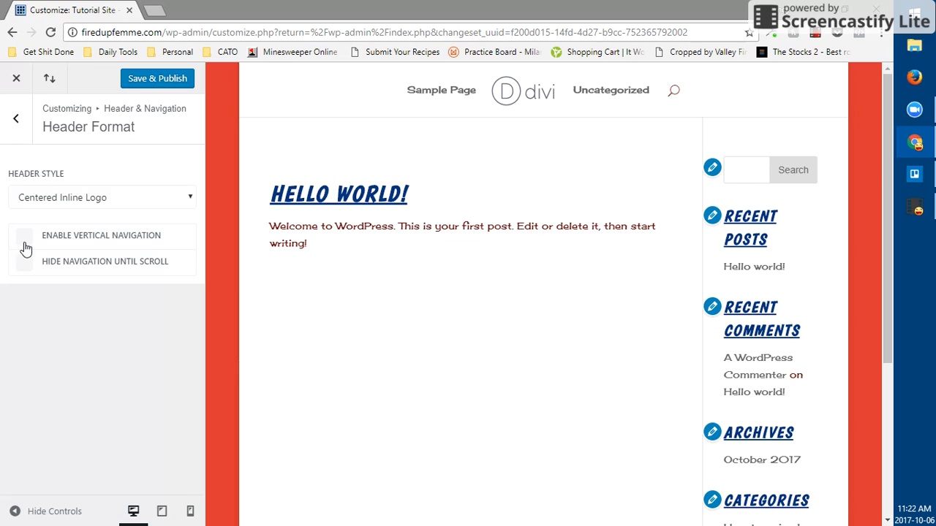
left_click(157, 78)
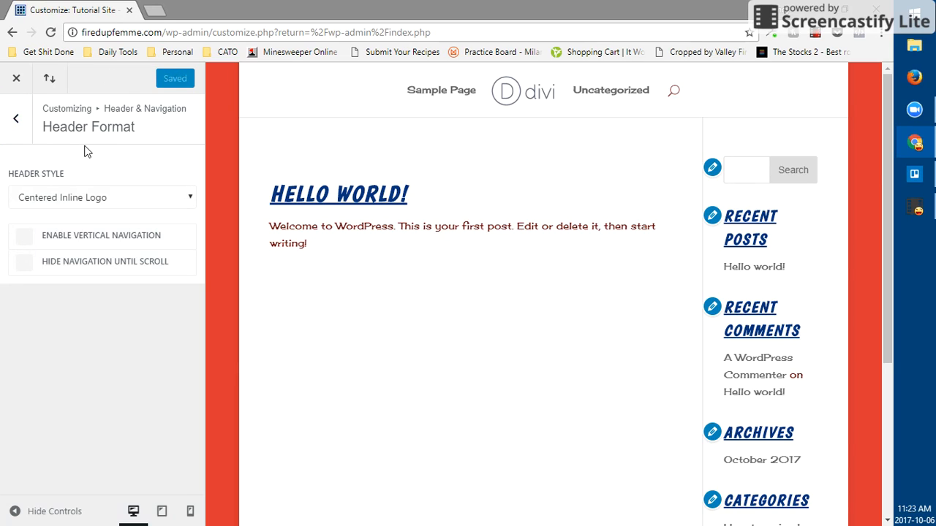
Review the available Primary Menu Bar settings and return to the Header & Navigation overview.
left_click(16, 118)
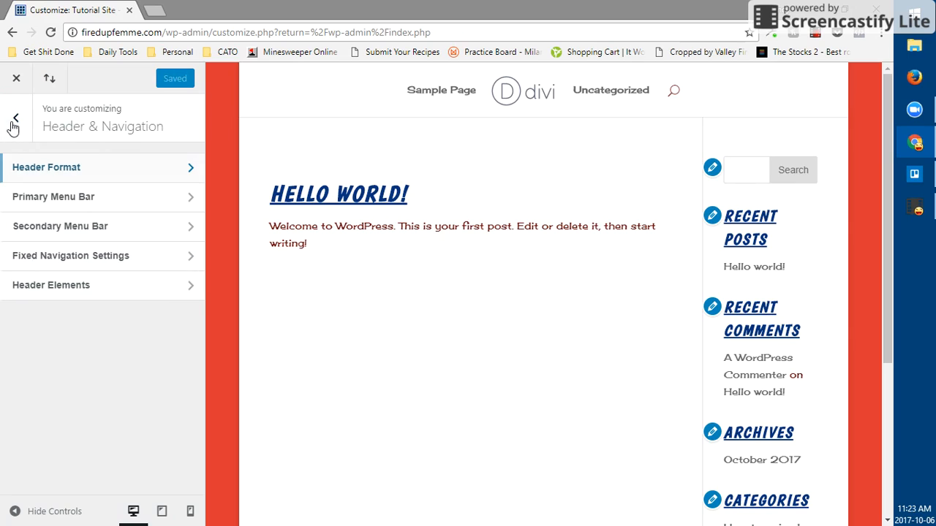
left_click(93, 198)
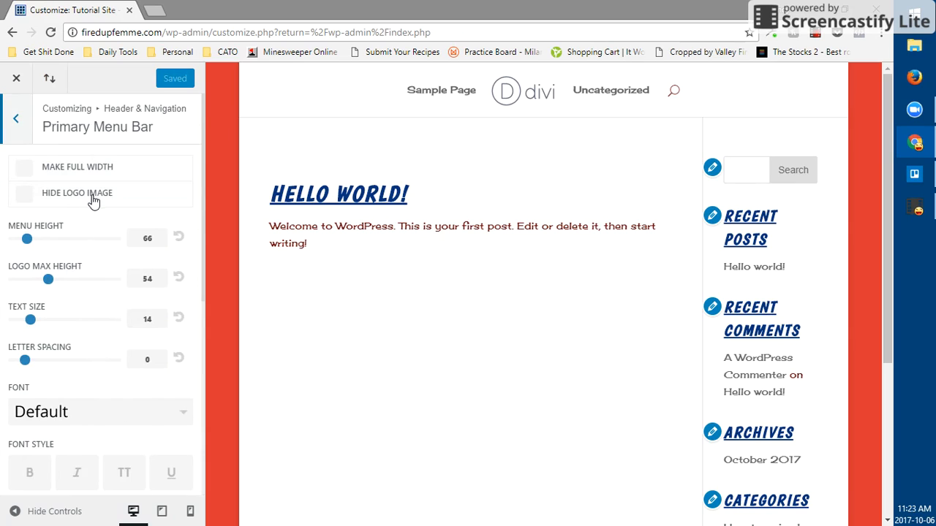
scroll(115, 330, "down", 6)
scroll(115, 329, "up", 6)
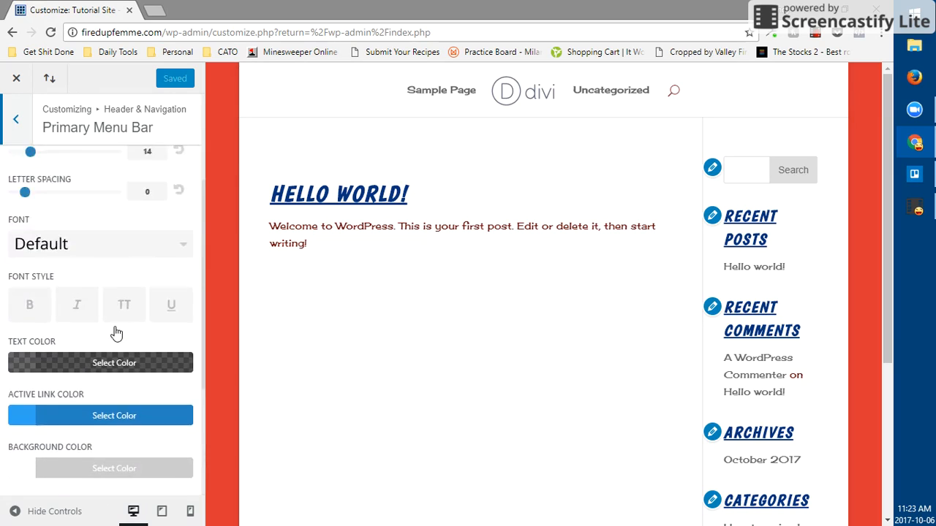
left_click(18, 119)
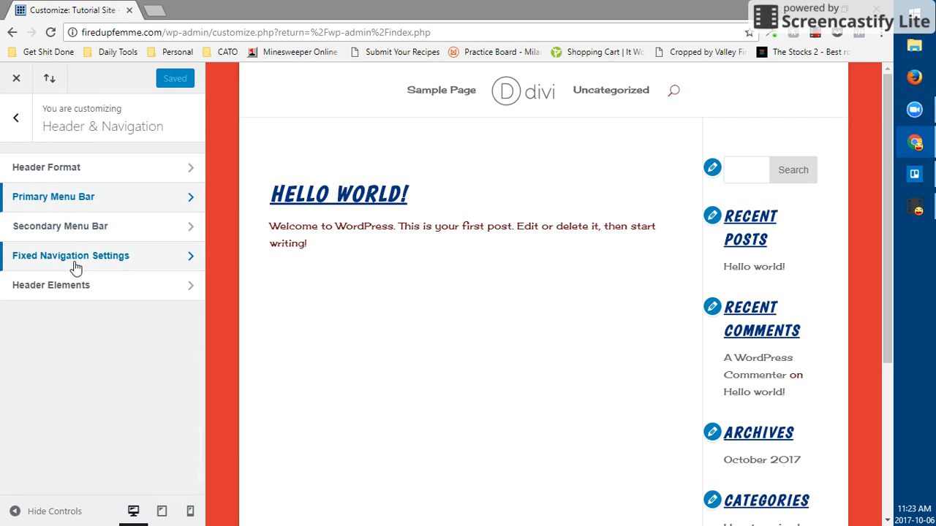
Look over the Fixed Navigation Settings, and in Header Elements turn on the social icons and turn off the search icon.
left_click(76, 258)
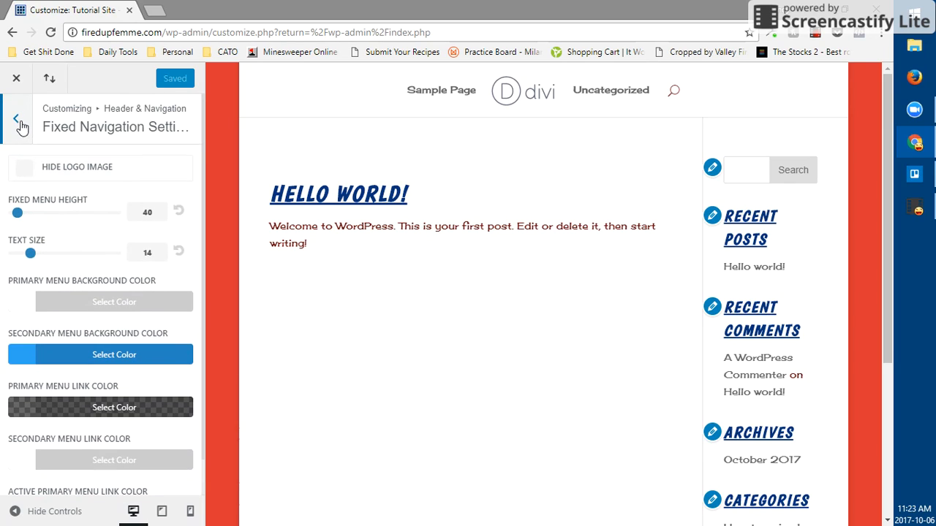
left_click(19, 123)
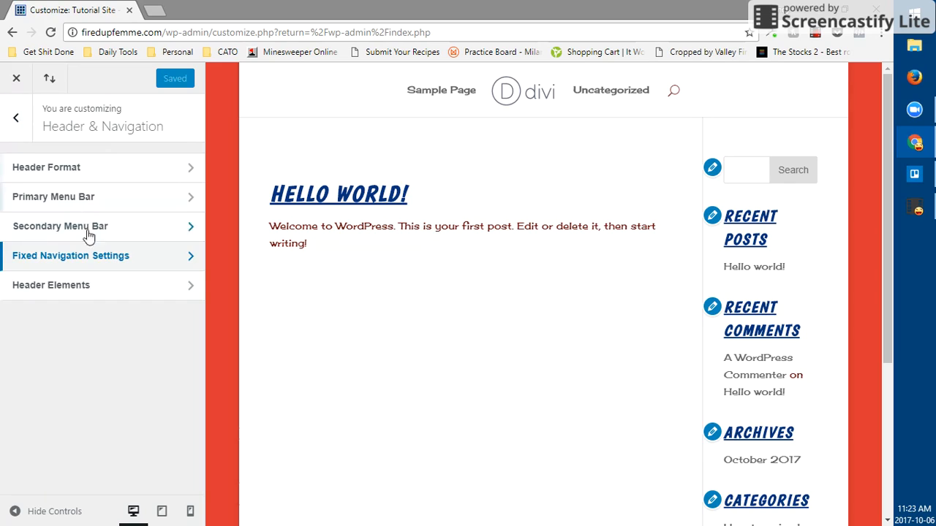
left_click(78, 292)
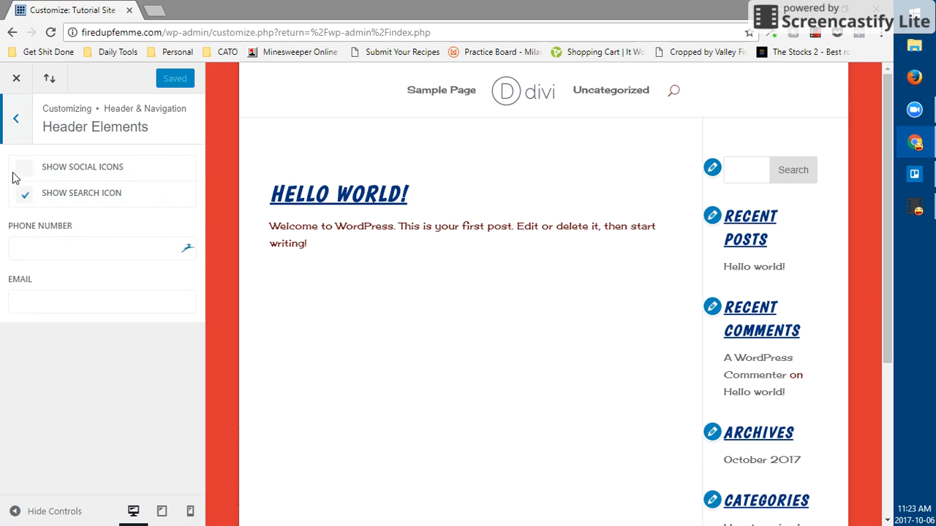
left_click(26, 171)
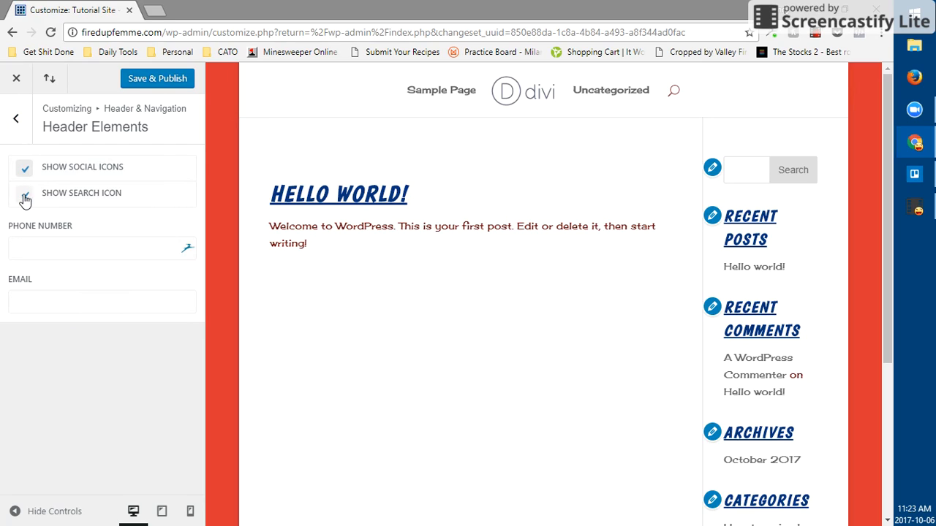
left_click(26, 198)
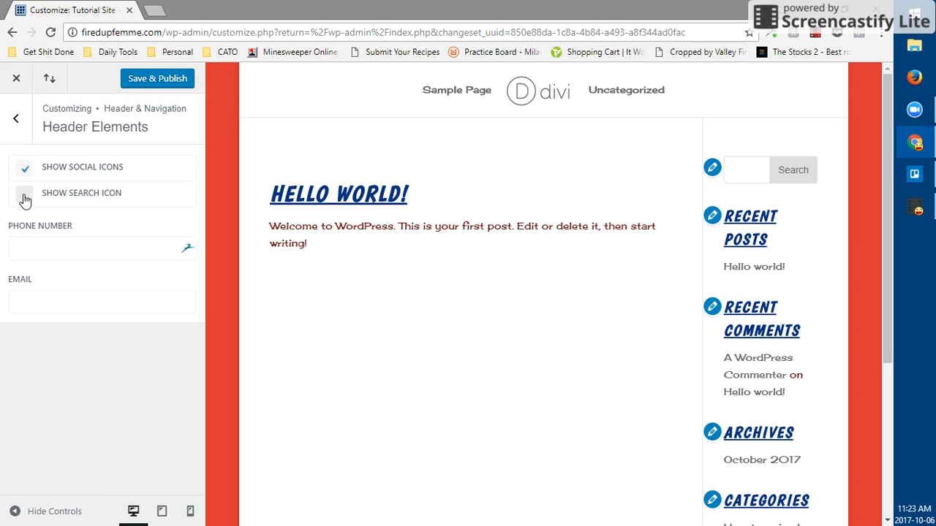
Fill in the contact phone number and e-mail in the Header Elements, publish the changes and return to the main customizer overview.
left_click(70, 251)
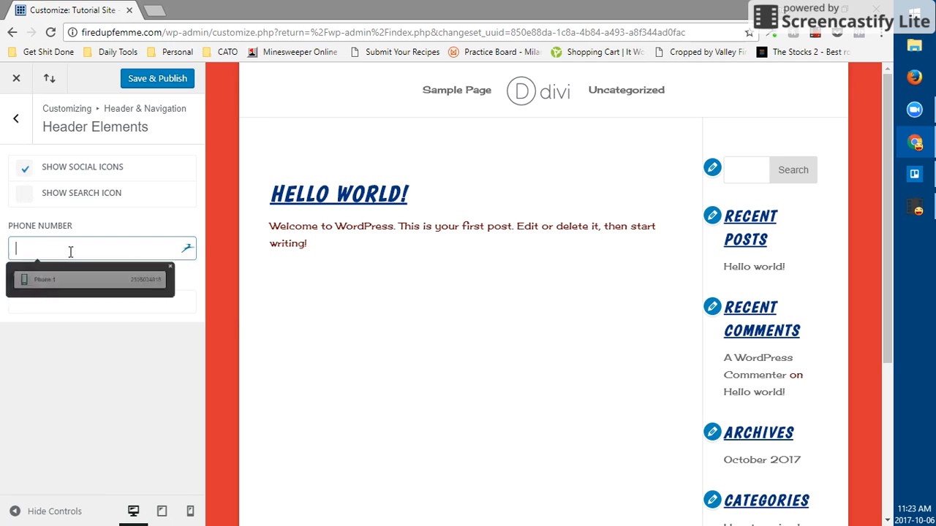
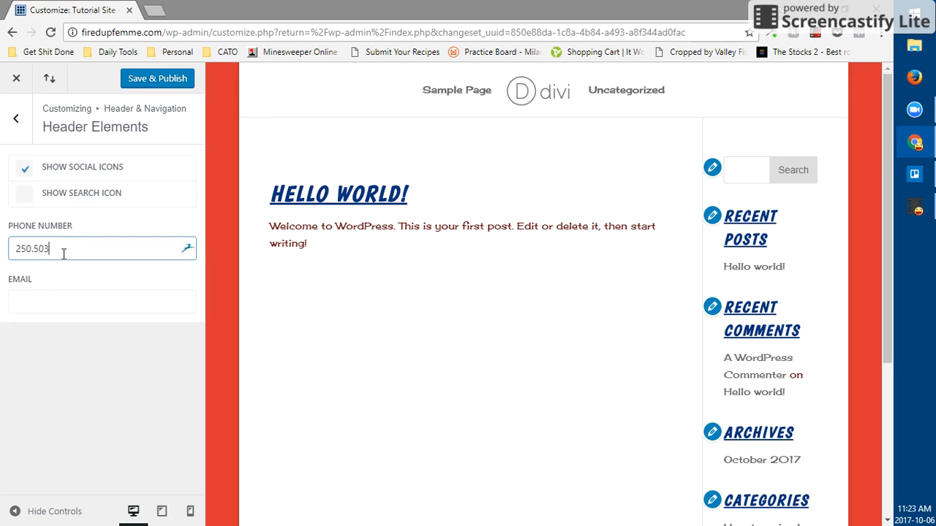
key("Tab")
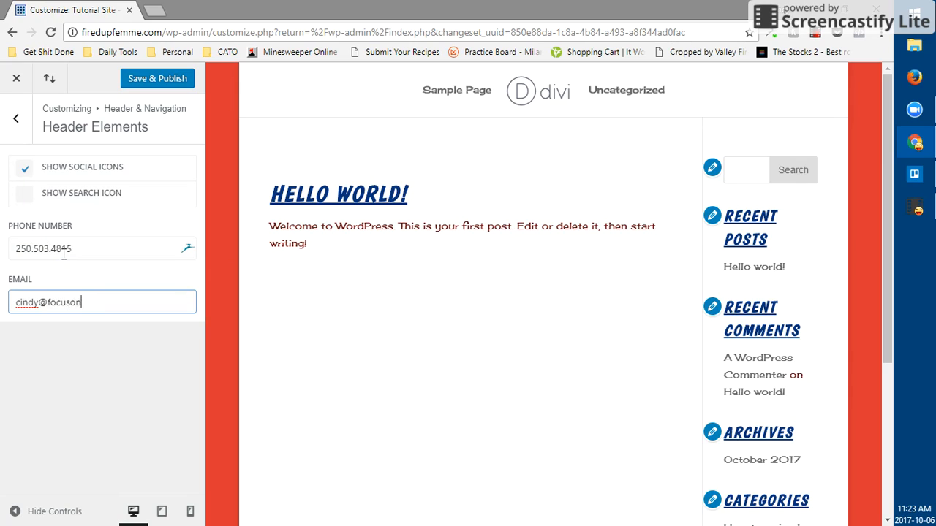
left_click(137, 350)
left_click(152, 82)
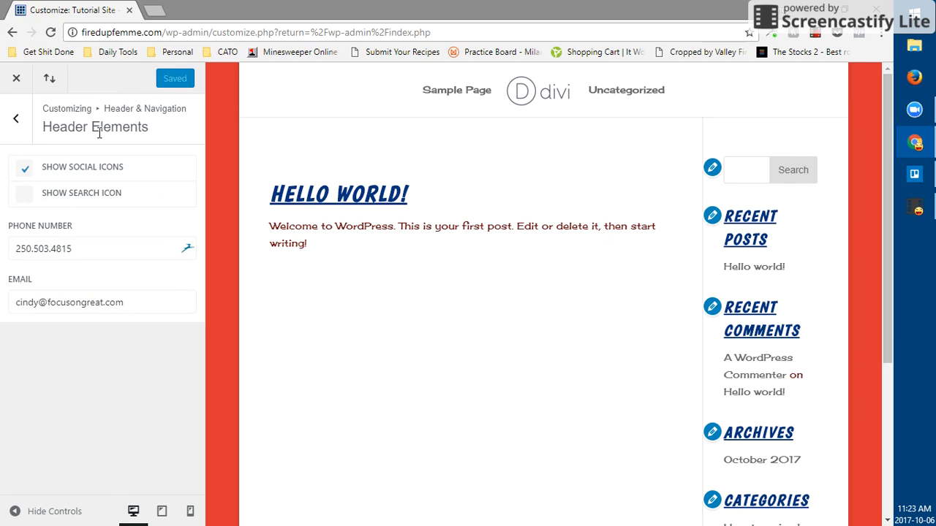
left_click(14, 123)
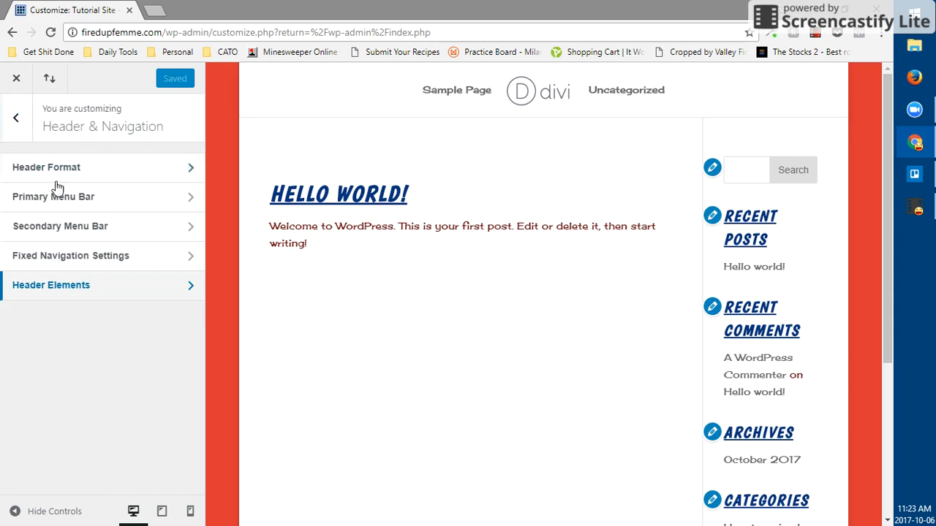
left_click(20, 120)
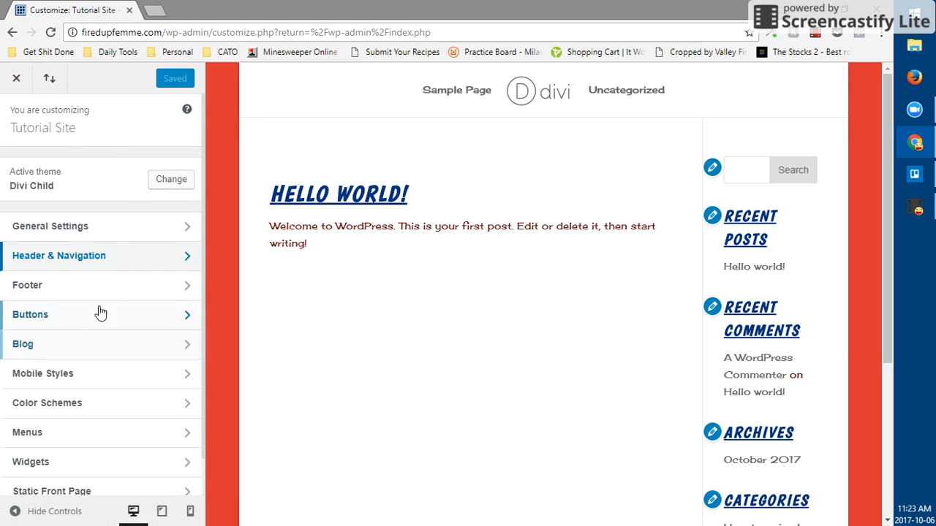
Examine the site footer in the preview, open the Footer settings and highlight the "Designed by Elegant Themes | Powered by WordPress" credits text.
scroll(84, 449, "down", 1)
scroll(84, 448, "up", 1)
scroll(755, 408, "down", 3)
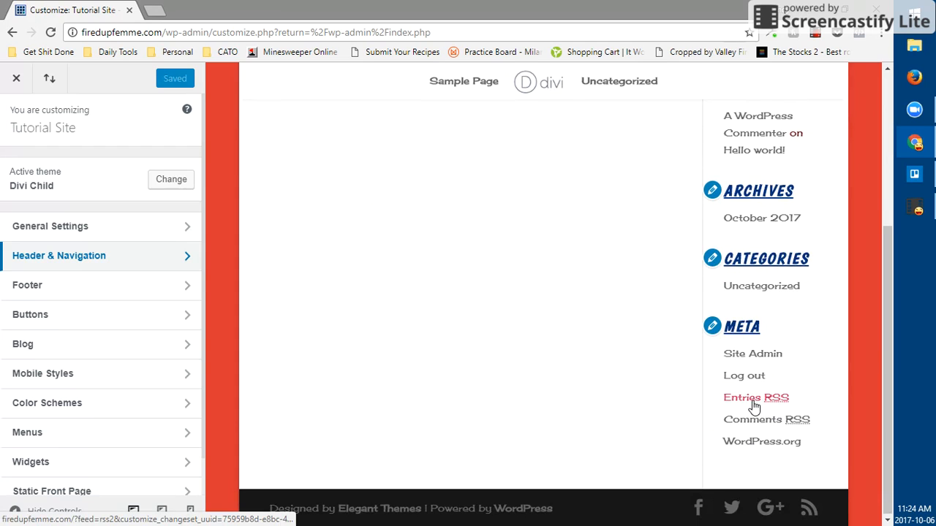
scroll(704, 413, "up", 1)
scroll(731, 342, "down", 1)
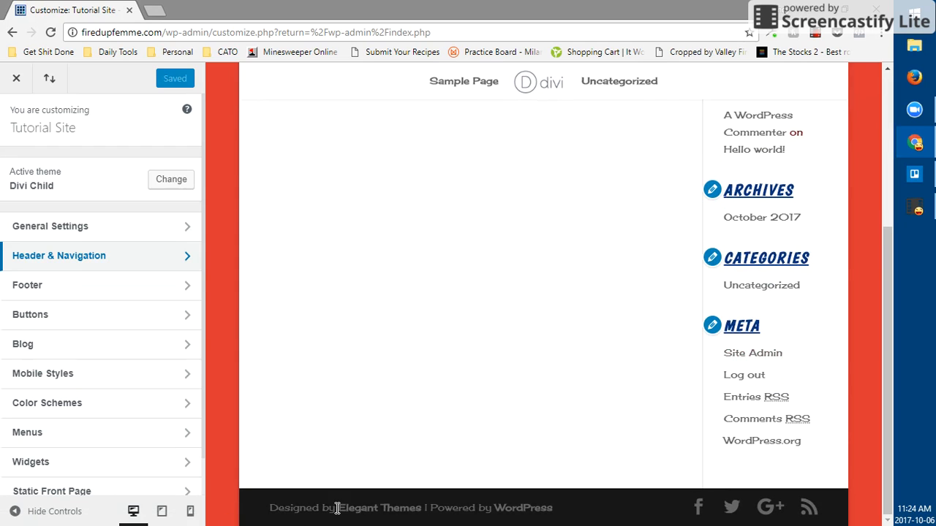
left_click(129, 292)
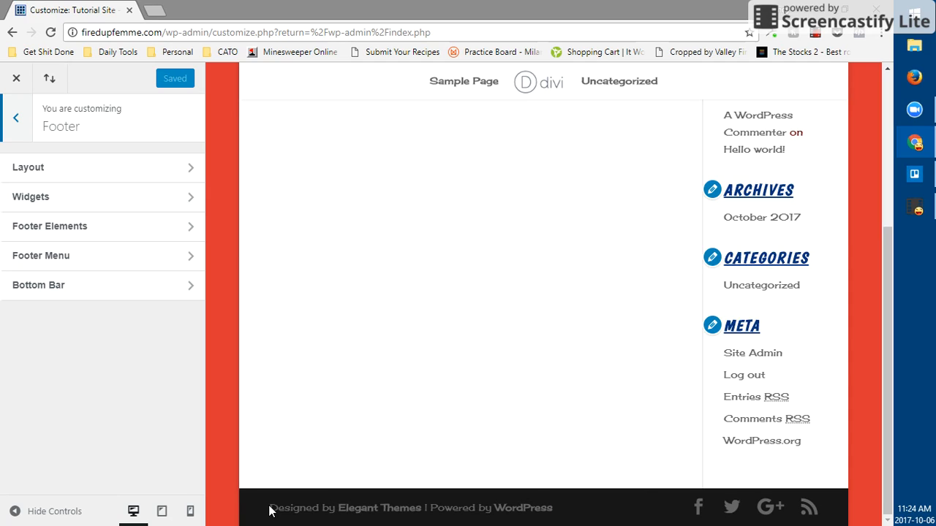
left_click_drag(269, 509, 581, 514)
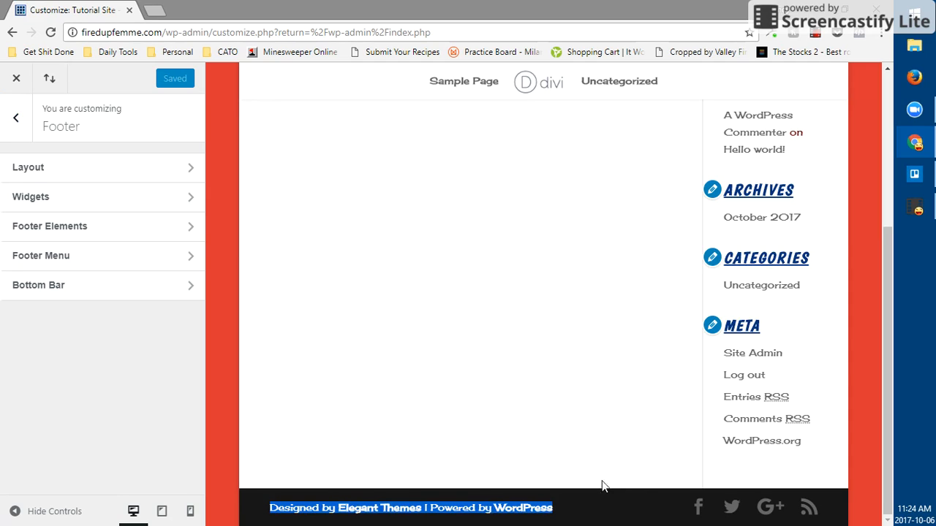
Disable the footer credits in the footer's Bottom Bar settings and publish the change.
left_click(44, 292)
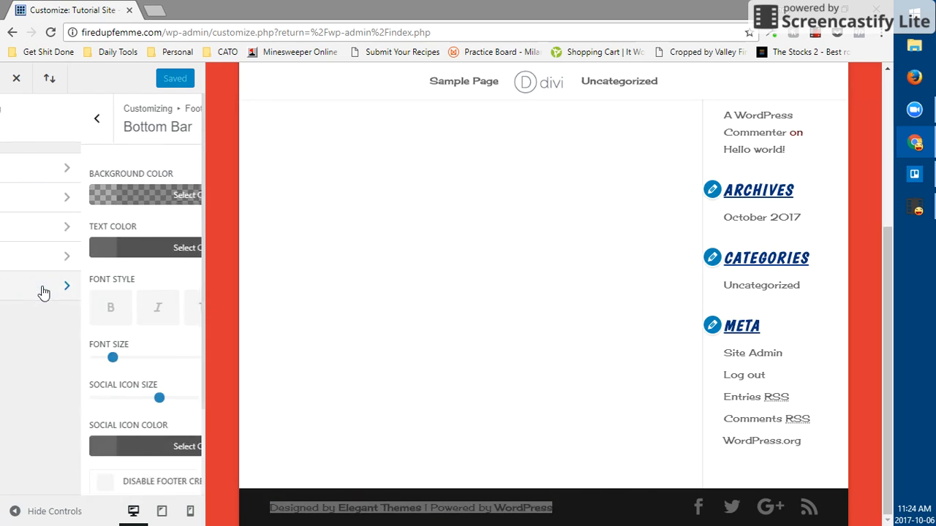
scroll(63, 251, "down", 2)
left_click(85, 443)
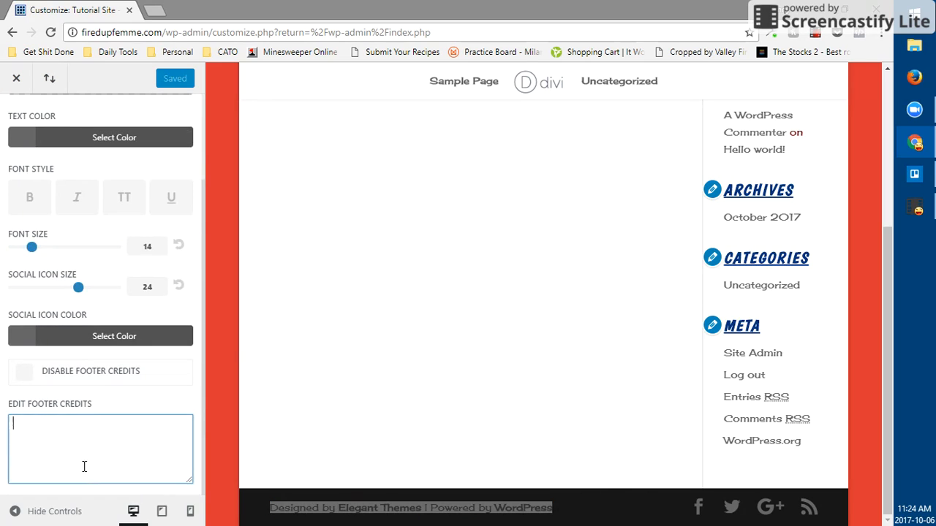
left_click(22, 372)
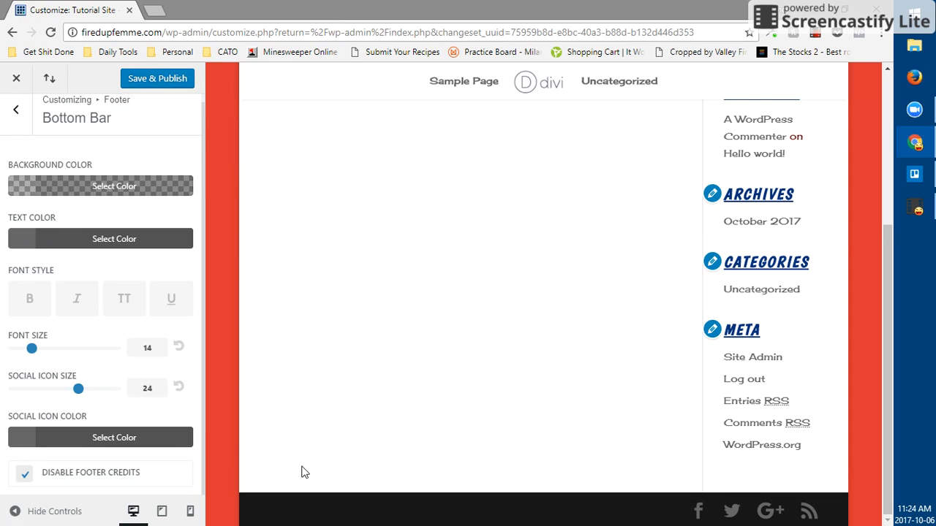
scroll(121, 190, "up", 1)
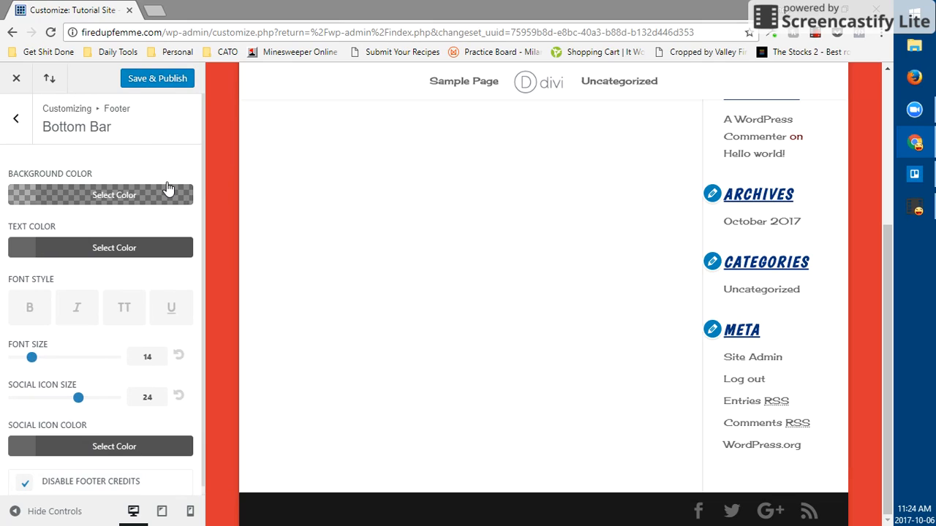
left_click(146, 79)
left_click(23, 132)
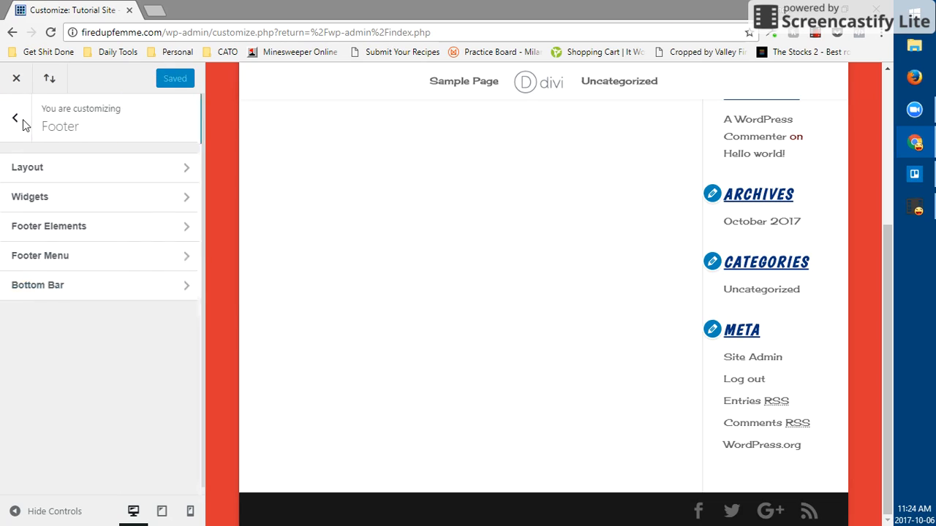
Close the customizer, check the published site from header to footer, and go back to the WordPress dashboard.
left_click(16, 81)
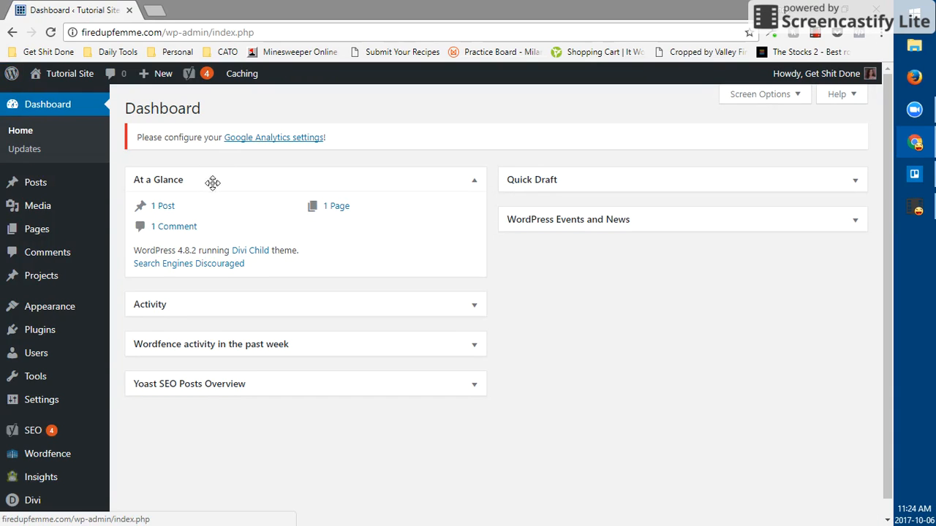
mouse_move(65, 76)
left_click(52, 97)
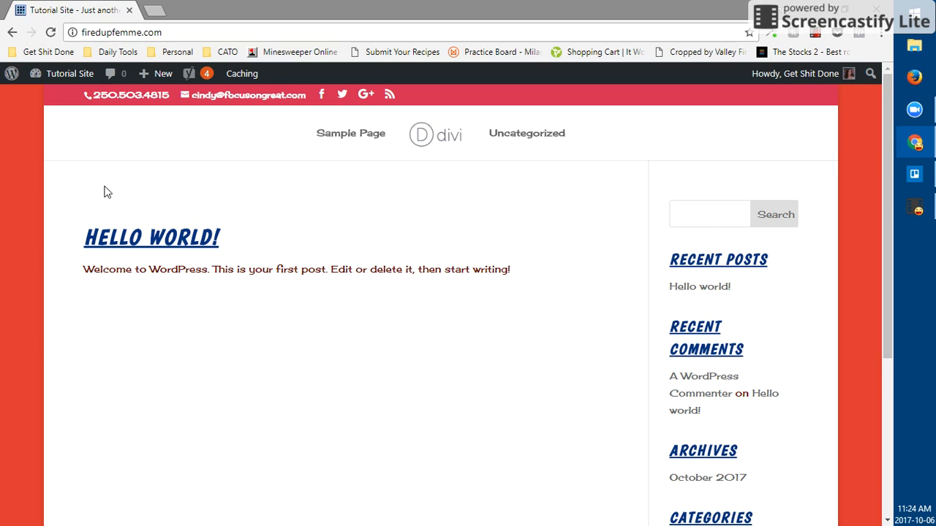
scroll(514, 326, "down", 4)
scroll(513, 326, "up", 4)
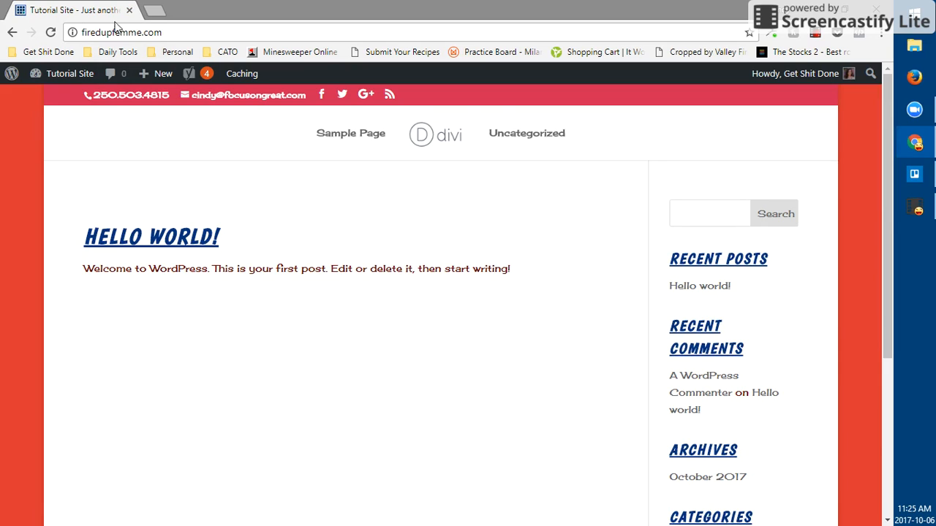
mouse_move(77, 72)
left_click(65, 106)
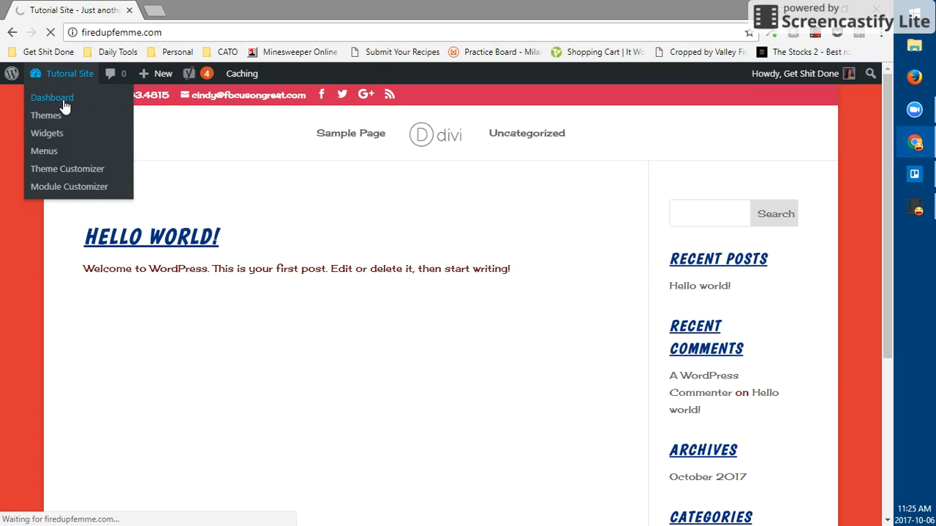